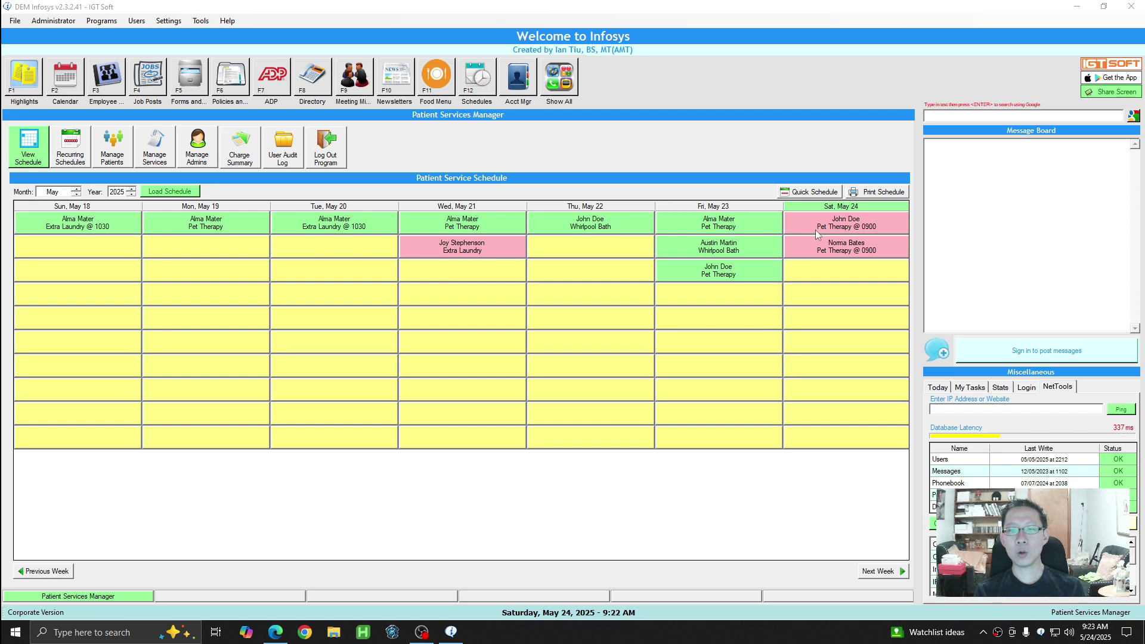
# Mark the Extra Laundry service on Wednesday, May 21 as done and save the change
pyautogui.doubleClick(478, 249)
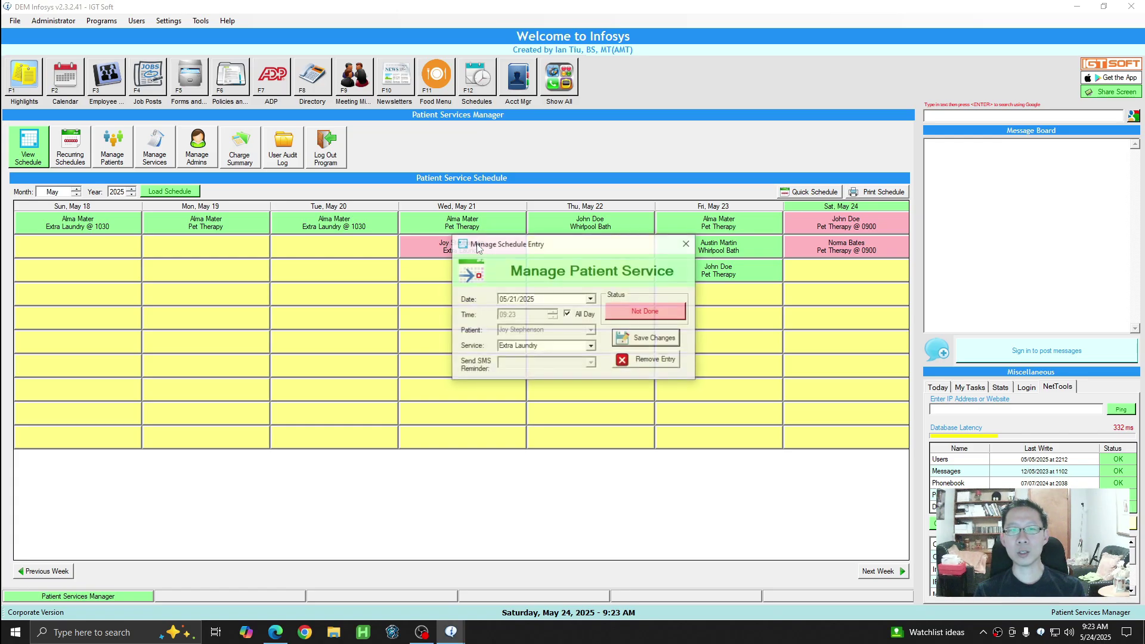
pyautogui.click(649, 304)
pyautogui.click(651, 336)
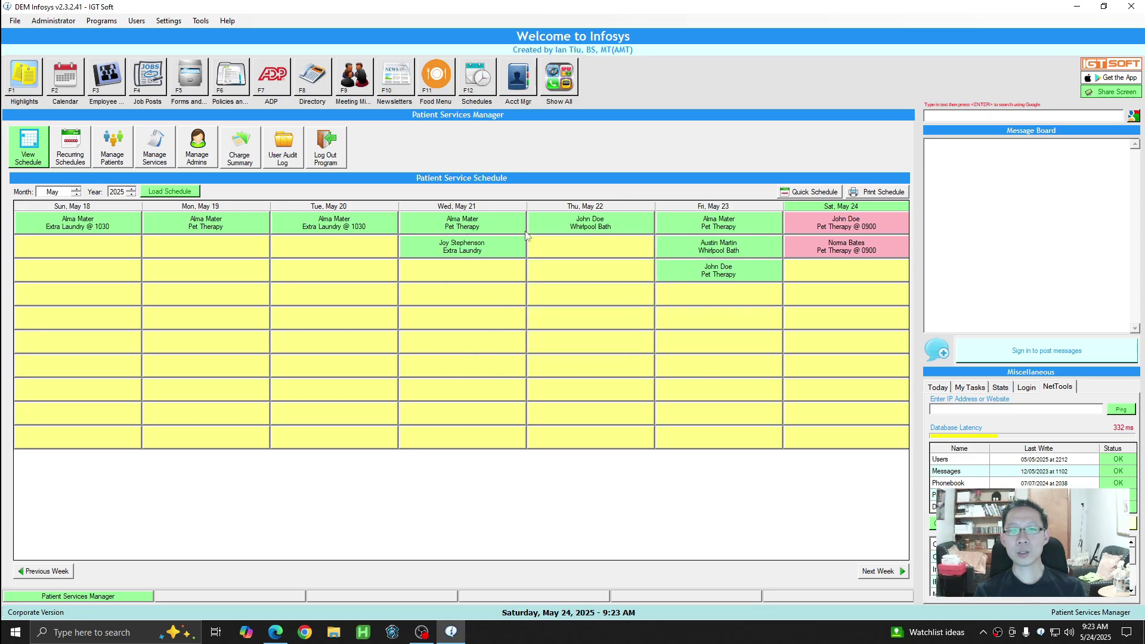
# View the details of the first Pet Therapy entry on Saturday, May 24 and close them without changes
pyautogui.click(866, 226)
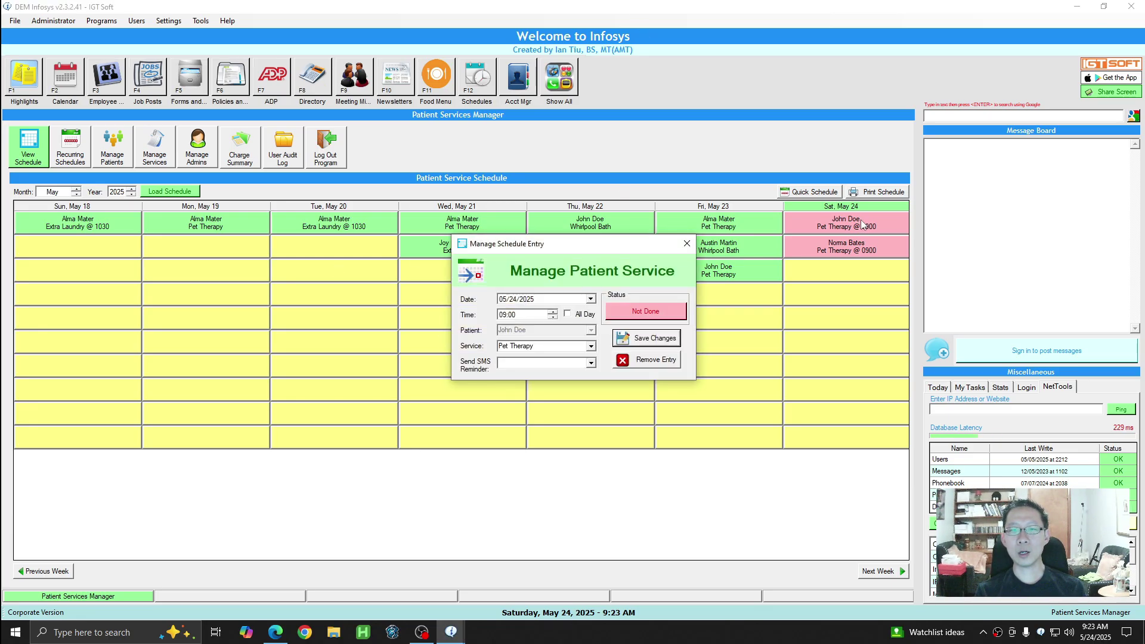
pyautogui.click(686, 246)
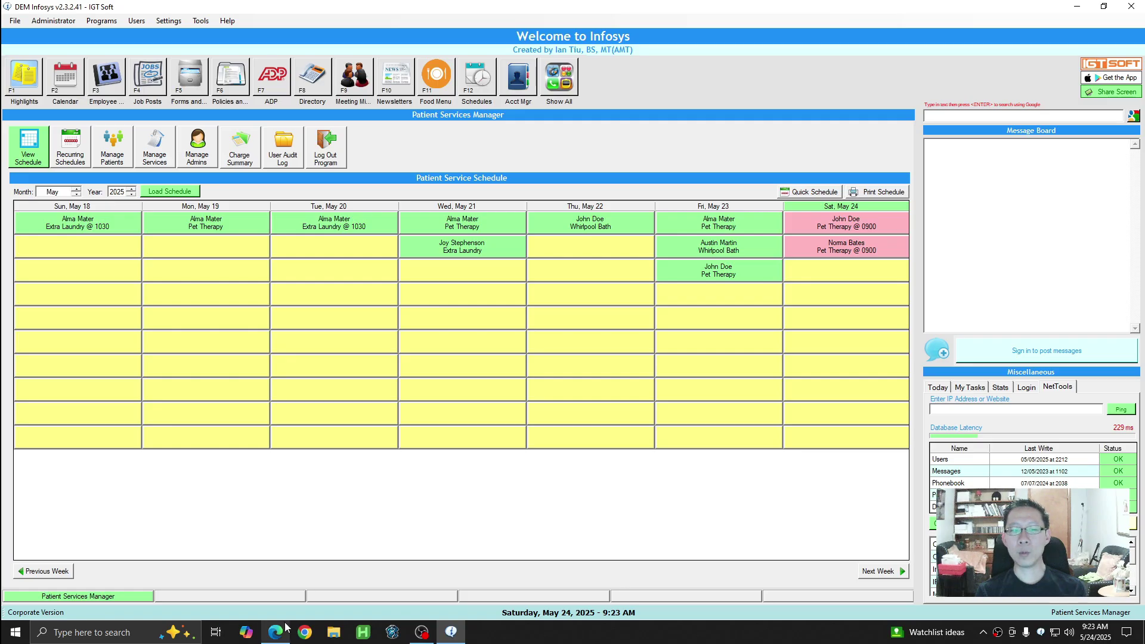
# Mark the first pending 0900 Pet Therapy service as done in the browser's Patient Services To-Do List, and reload the May 2025 schedule in Infosys
pyautogui.moveTo(277, 629)
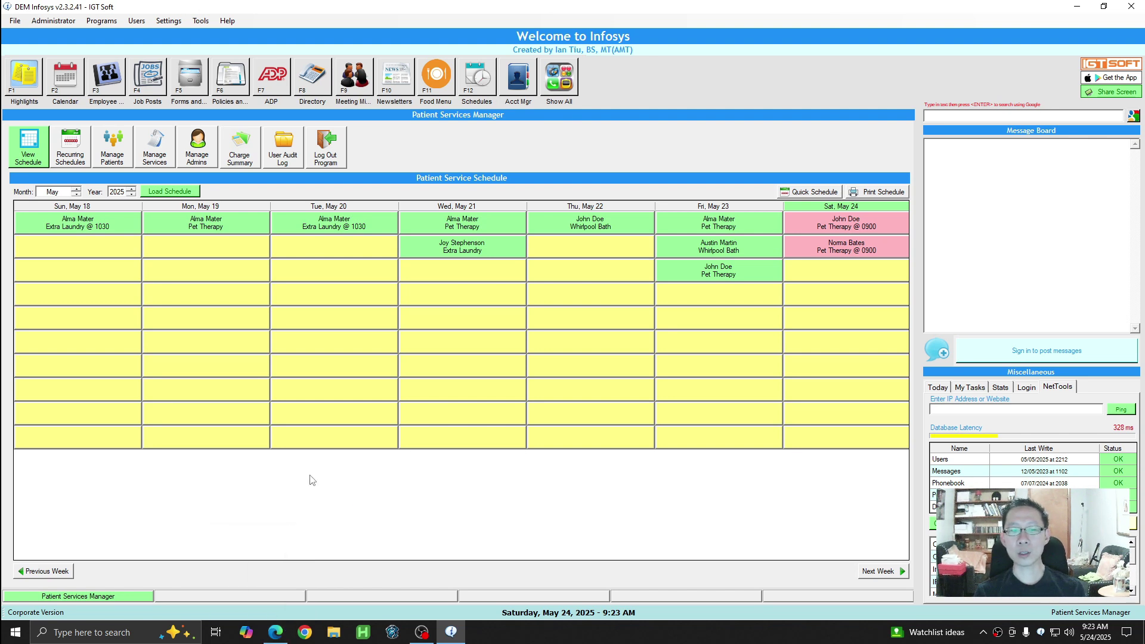
pyautogui.click(277, 636)
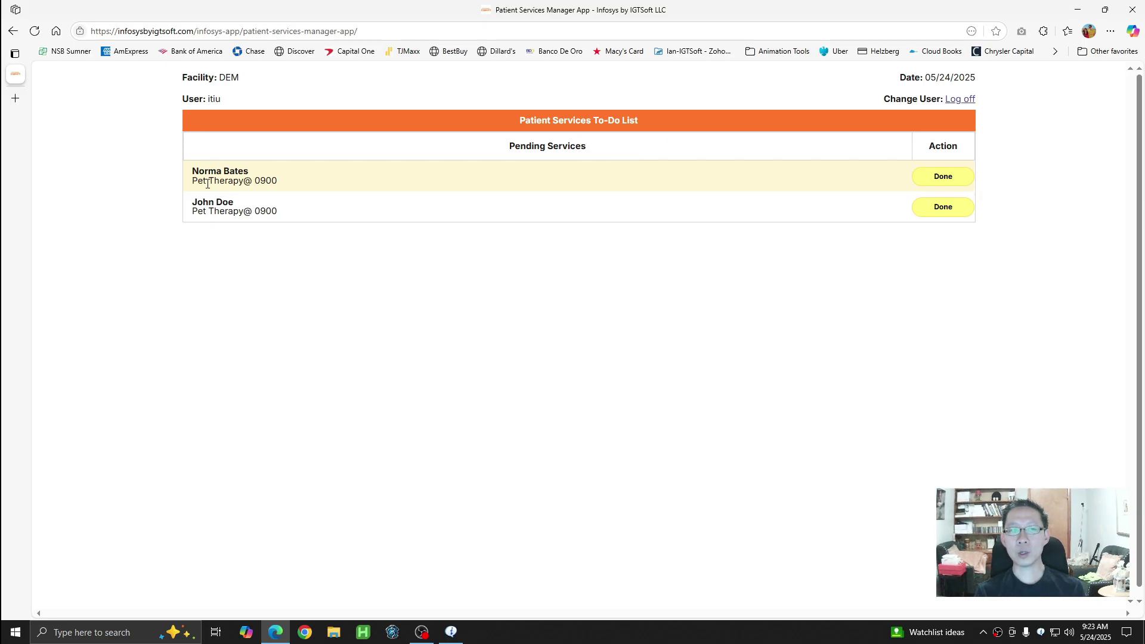
pyautogui.click(944, 177)
pyautogui.click(600, 342)
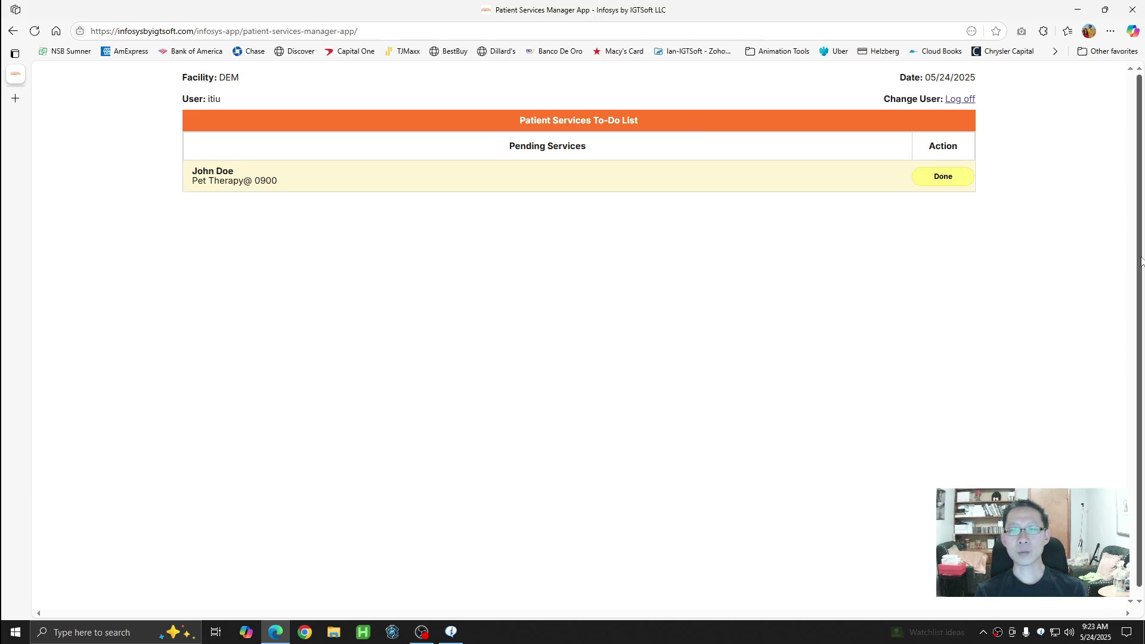
pyautogui.hotkey('alt', 'Tab')
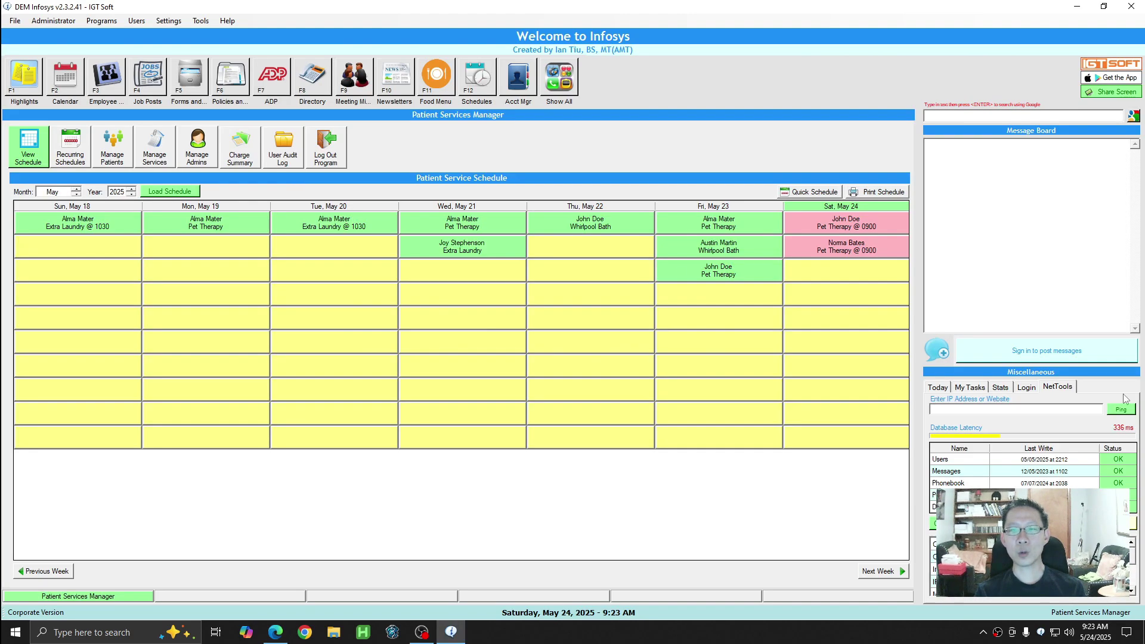
pyautogui.click(185, 193)
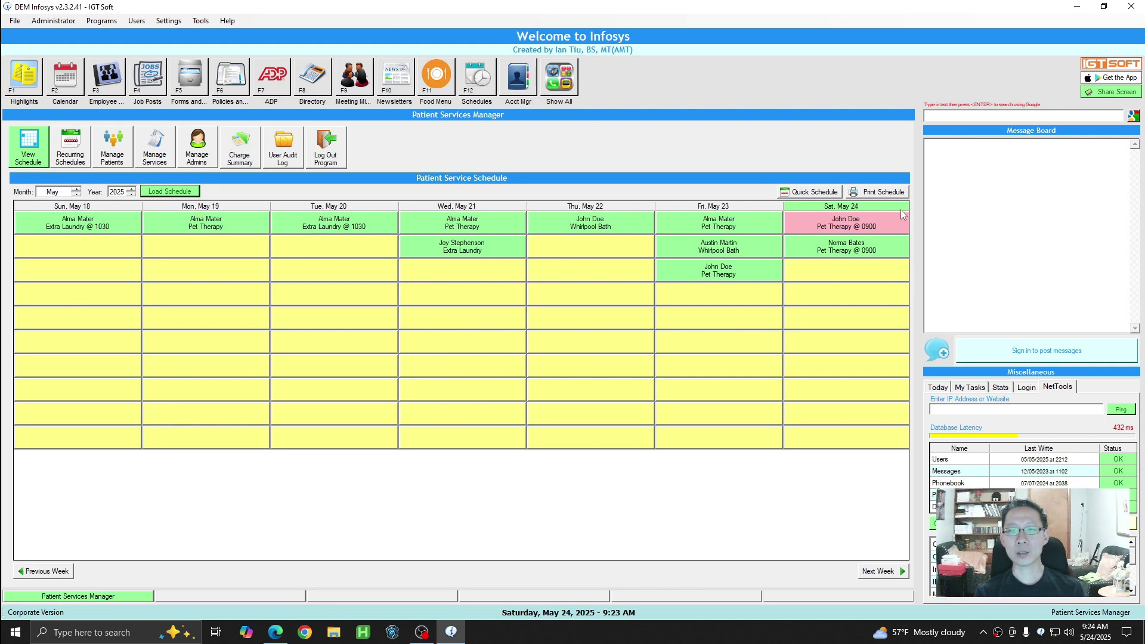
# Set the remaining undone Pet Therapy entry on Saturday, May 24 to all day, save it and check it in the browser's to-do list
pyautogui.doubleClick(865, 228)
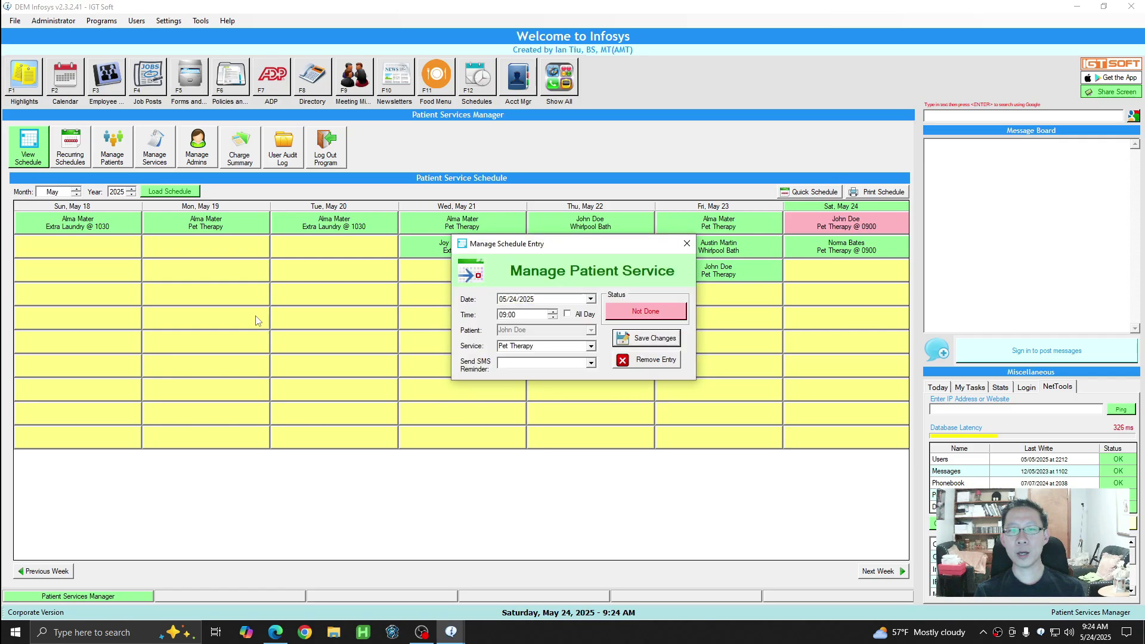
pyautogui.click(568, 314)
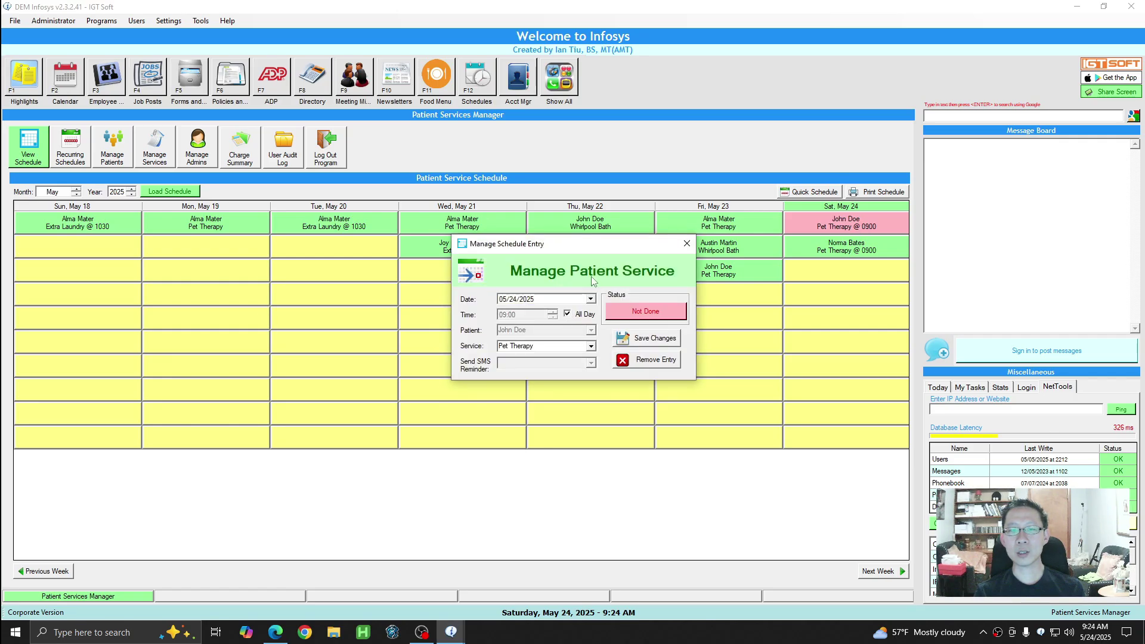
pyautogui.click(655, 338)
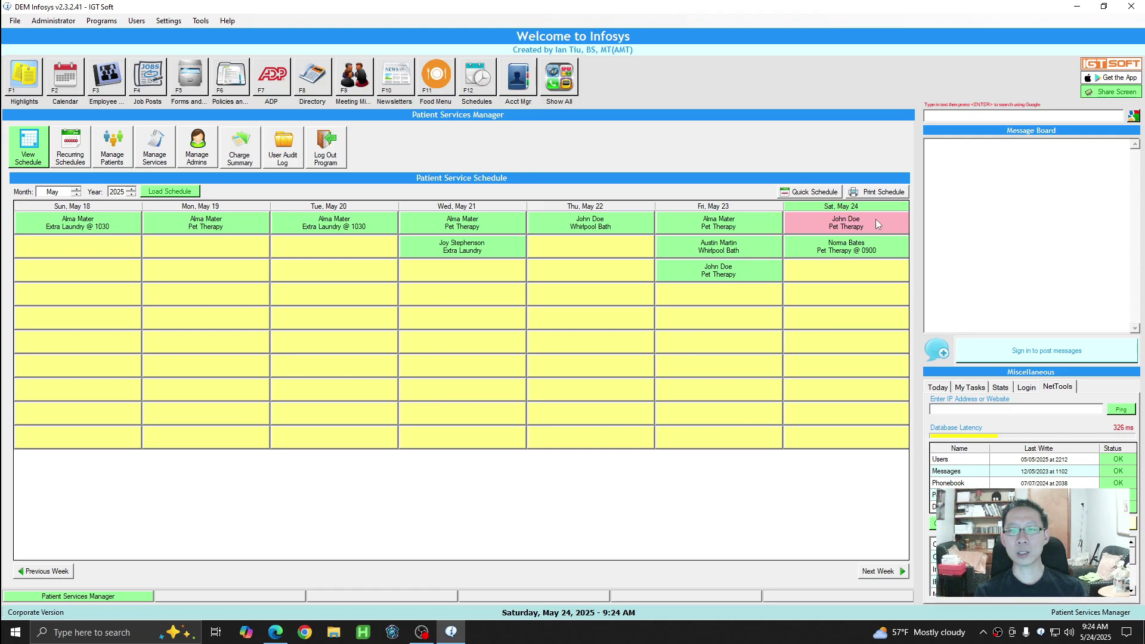
pyautogui.click(810, 224)
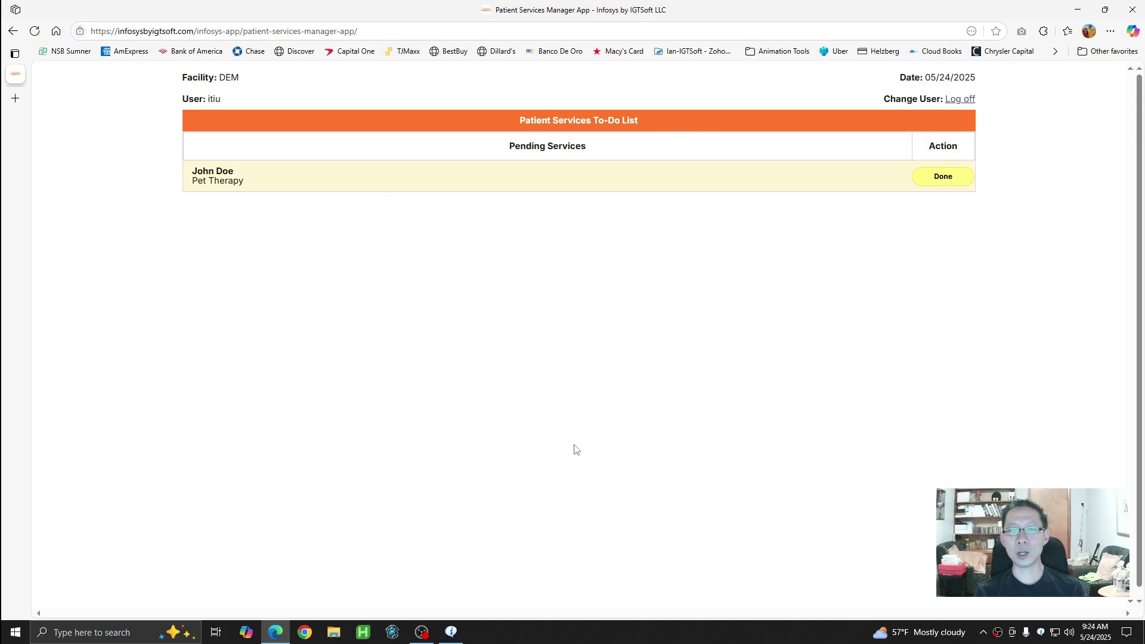
pyautogui.hotkey('alt', 'Tab')
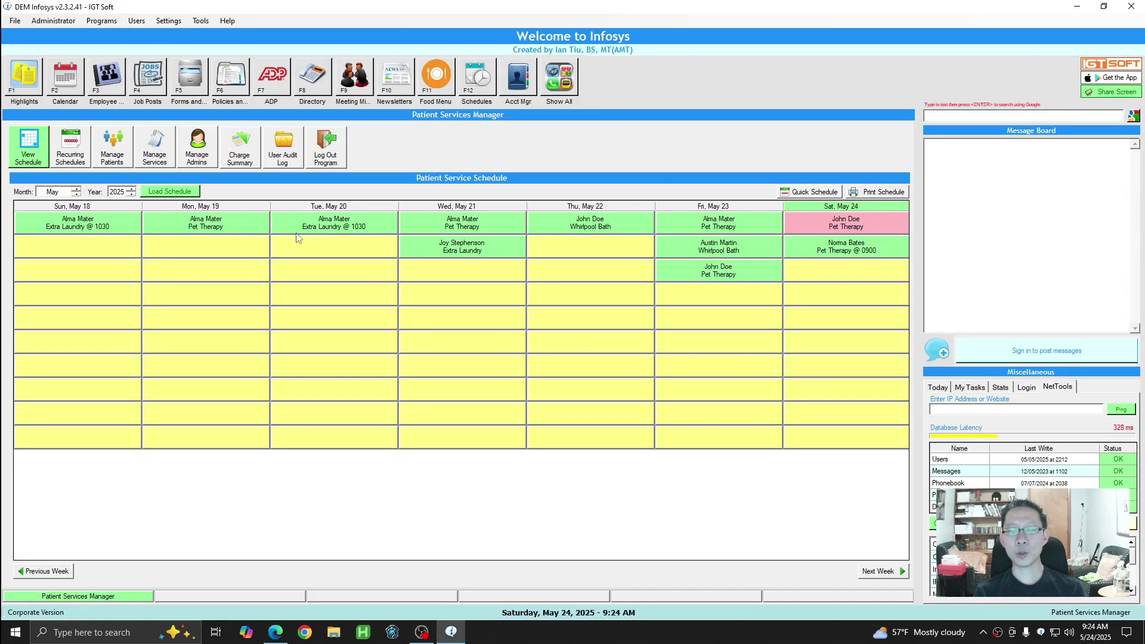
# Open the Quick Scheduler for the patient's Extra Laundry service in May 2025
pyautogui.click(811, 192)
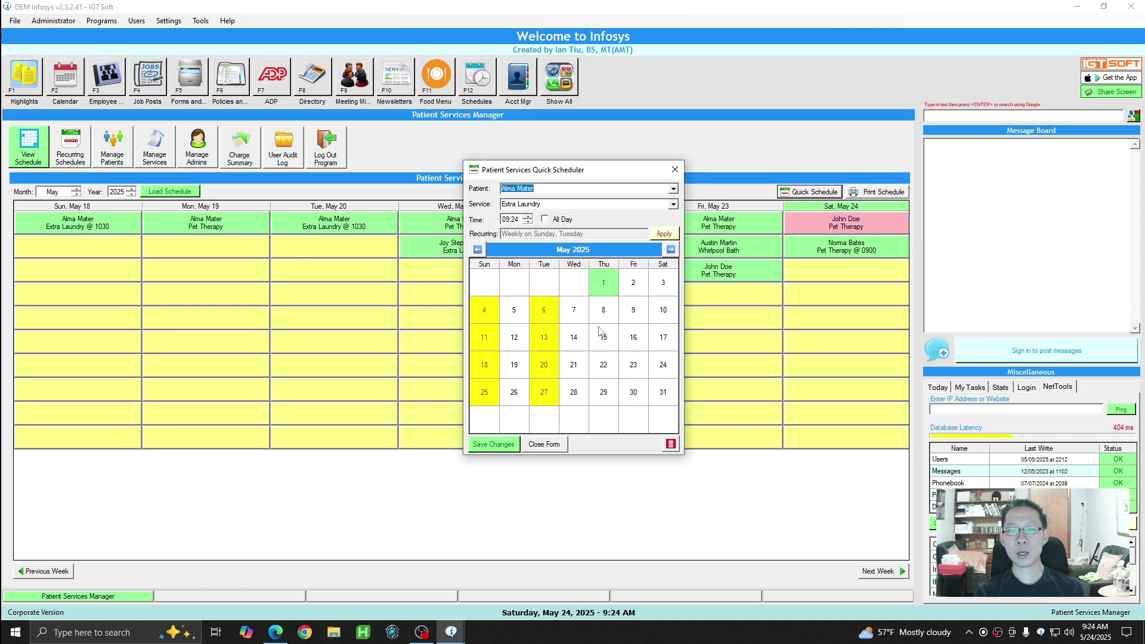
pyautogui.click(666, 370)
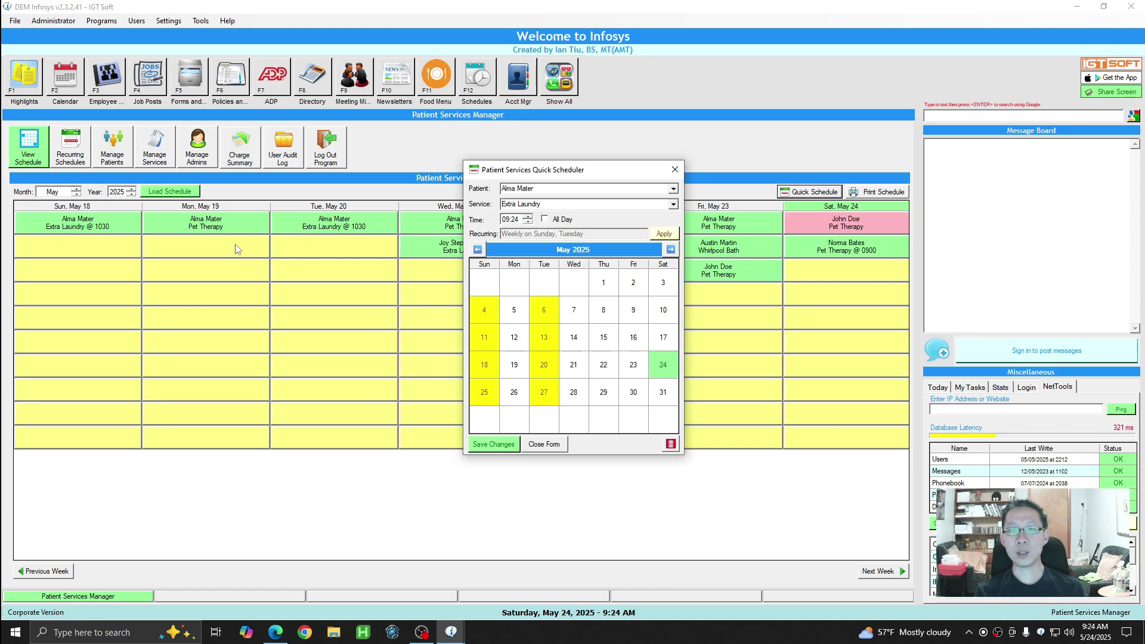
pyautogui.click(607, 366)
pyautogui.click(603, 338)
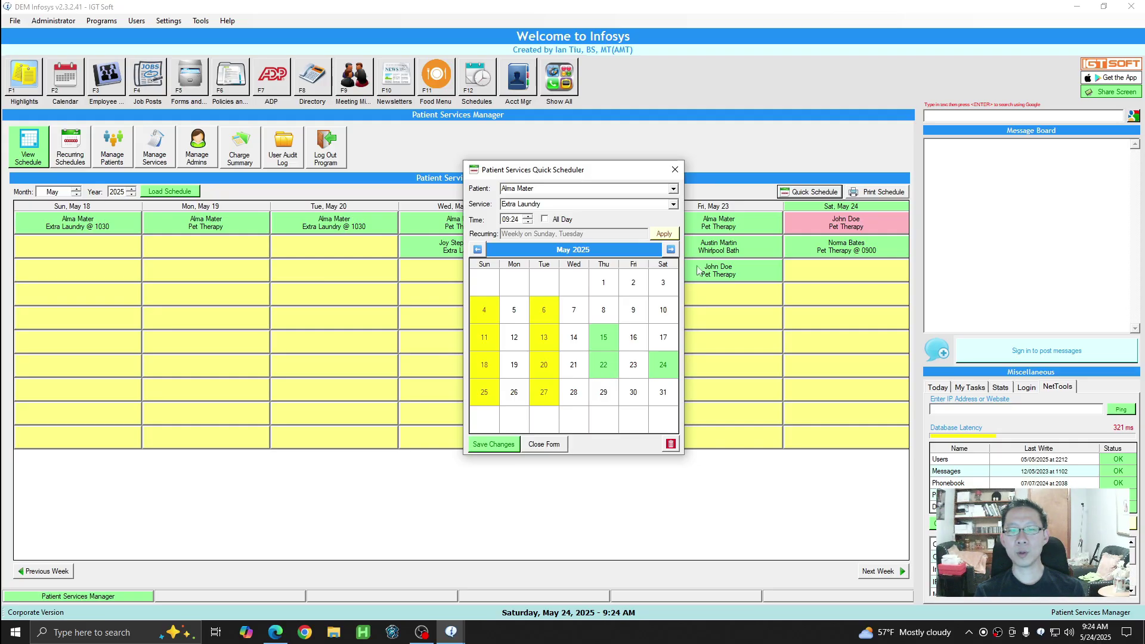
pyautogui.click(604, 340)
pyautogui.click(604, 374)
pyautogui.moveTo(606, 308); pyautogui.dragTo(663, 351)
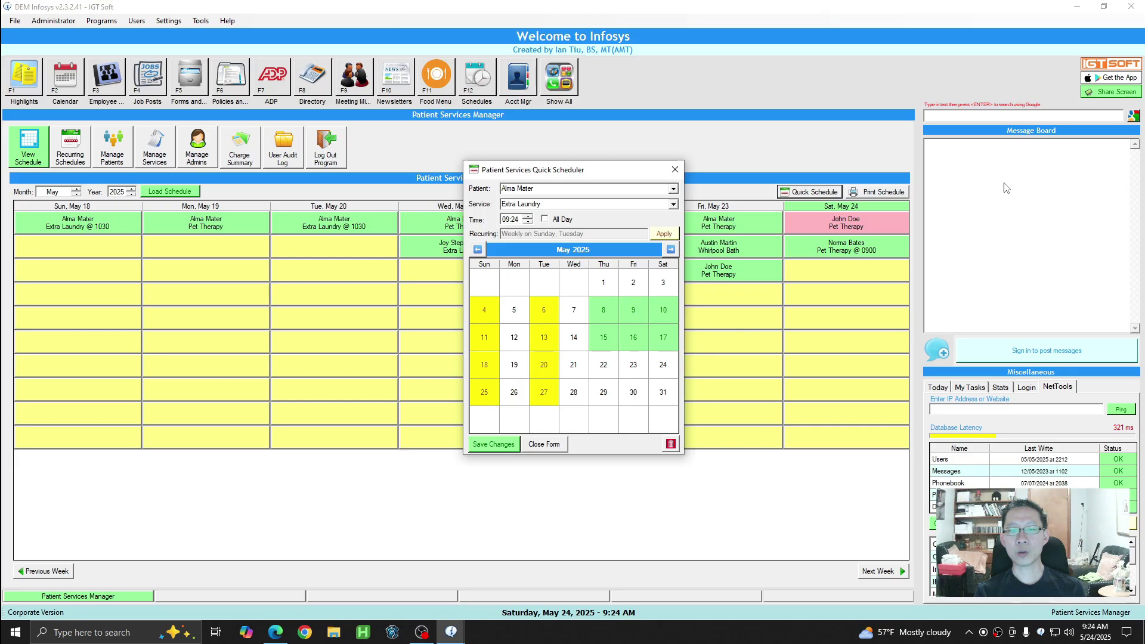
# Schedule Extra Laundry for the patient at 09:24 on May 23 and 24, 2025, and save the changes
pyautogui.click(662, 370)
pyautogui.click(633, 369)
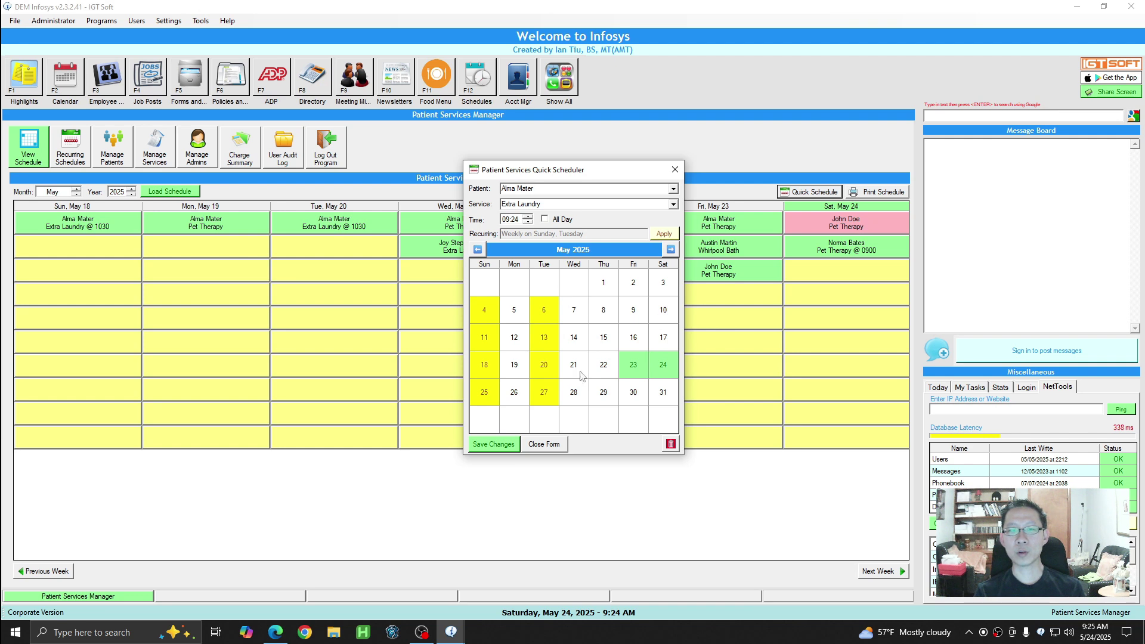
pyautogui.click(510, 445)
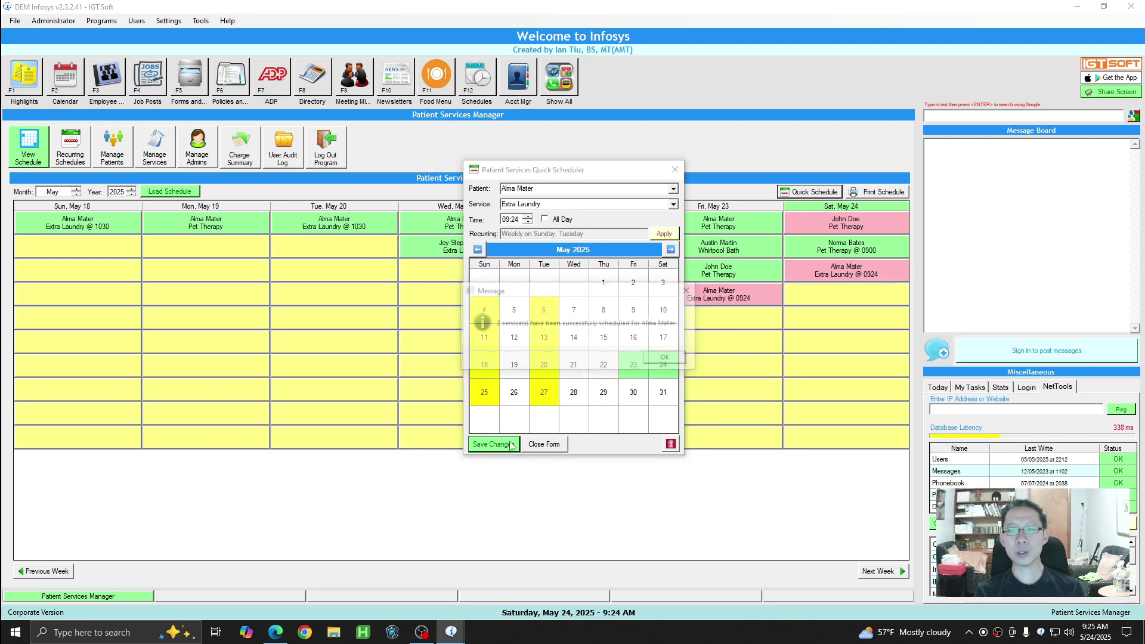
pyautogui.click(676, 358)
pyautogui.moveTo(624, 169); pyautogui.dragTo(520, 199)
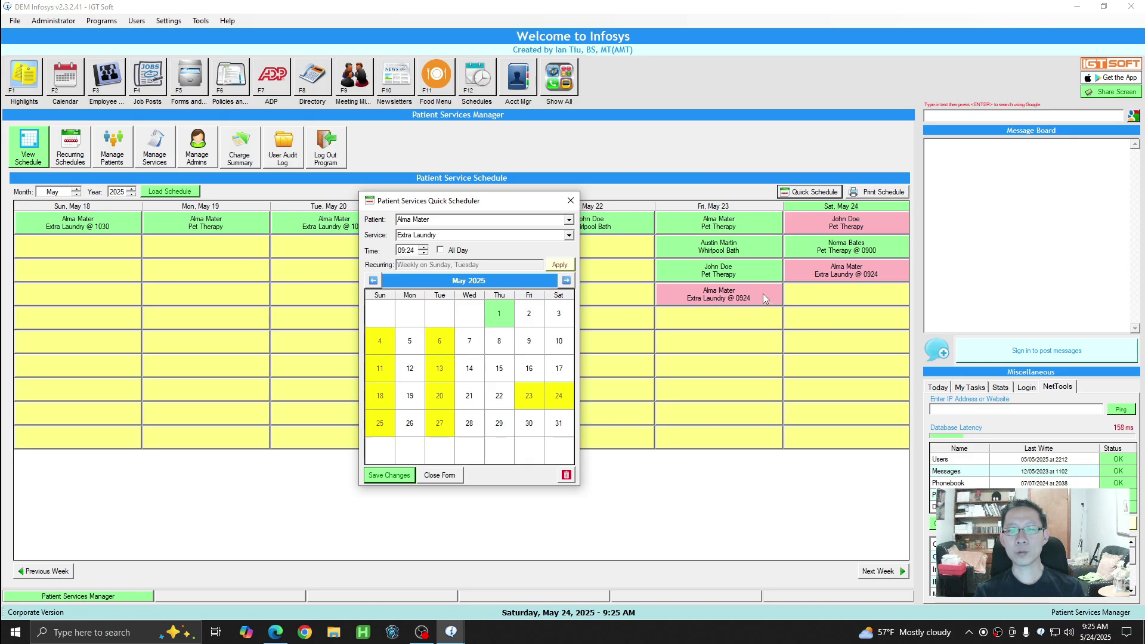
pyautogui.moveTo(490, 201); pyautogui.dragTo(527, 166)
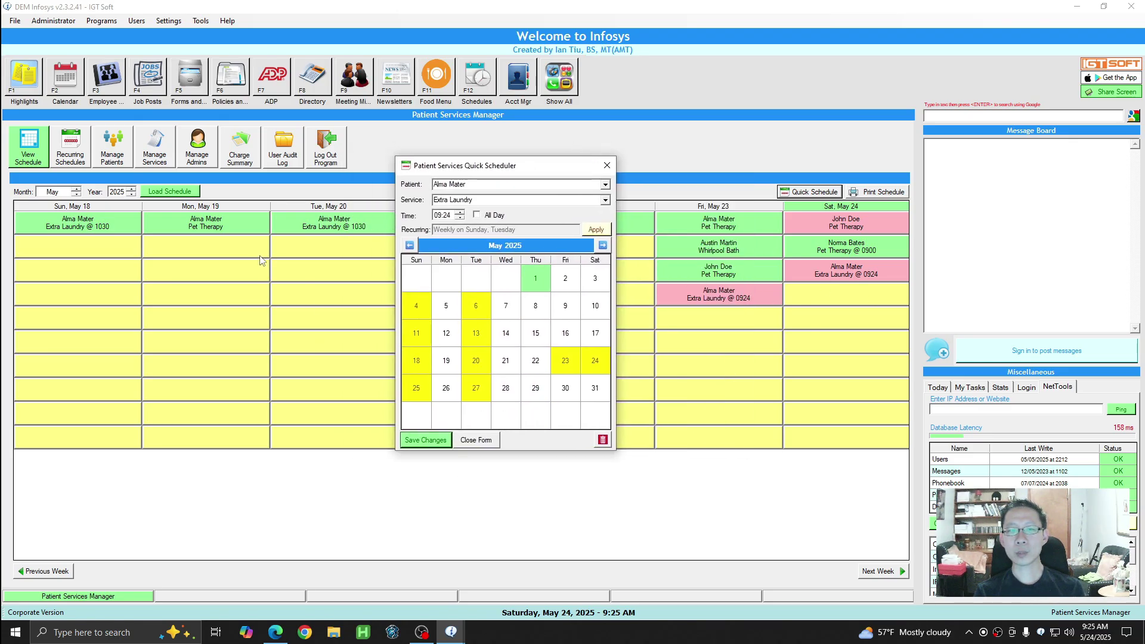
# Clear all of the patient's Extra Laundry services scheduled for May 2025 from the database
pyautogui.click(603, 441)
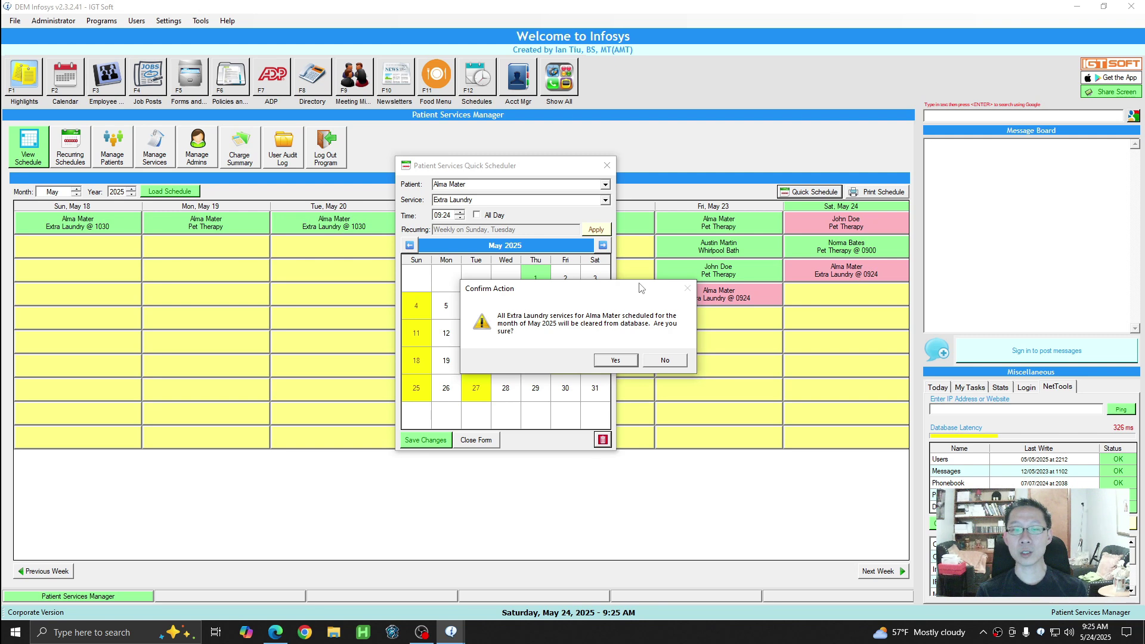
pyautogui.click(615, 363)
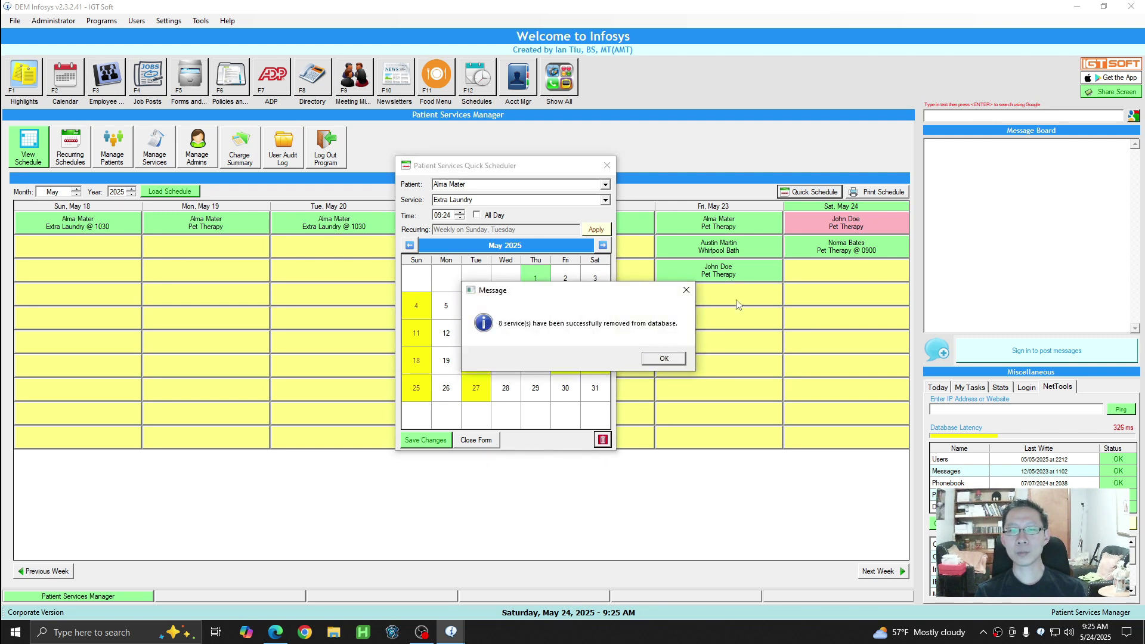
pyautogui.click(671, 359)
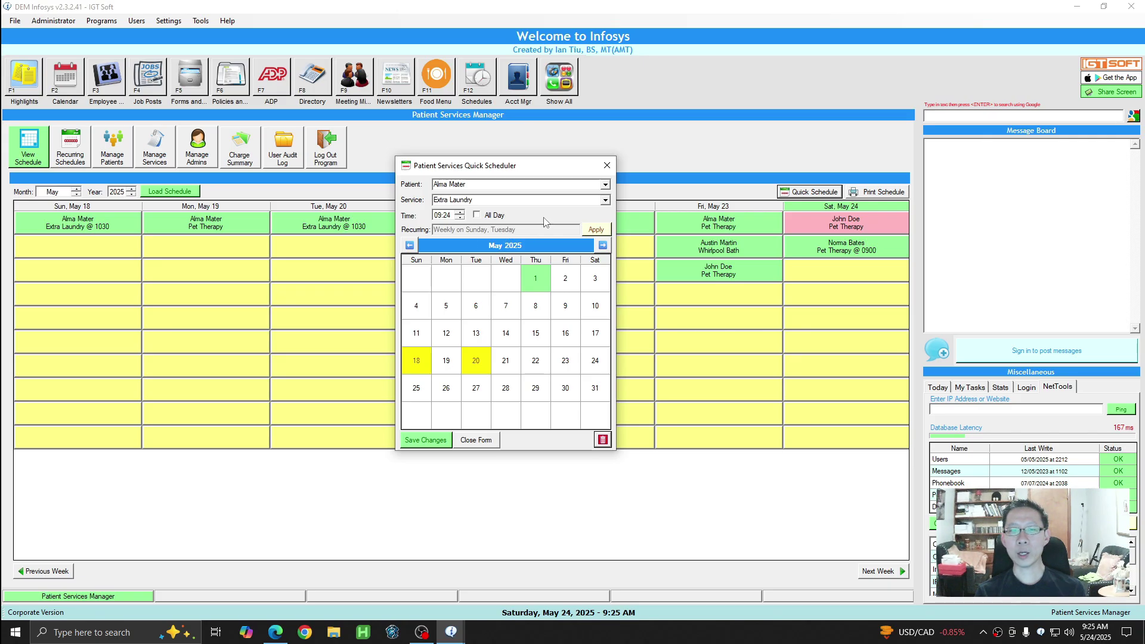
# Apply the recurring weekly Sunday and Tuesday Extra Laundry schedule to May 2025 and close the Quick Scheduler
pyautogui.click(597, 231)
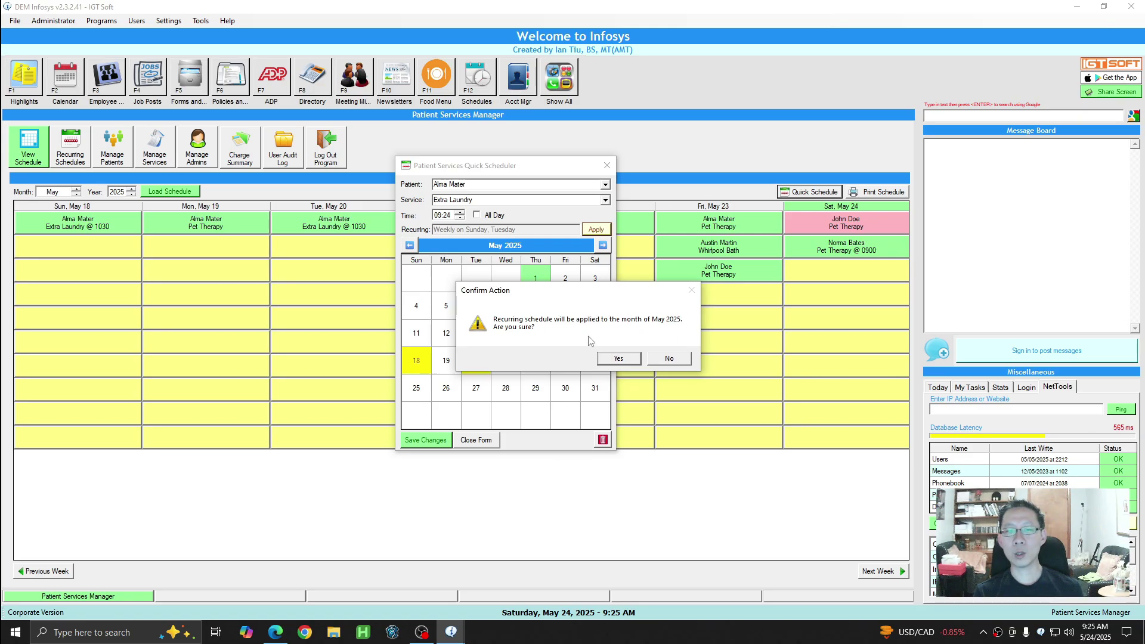
pyautogui.click(620, 358)
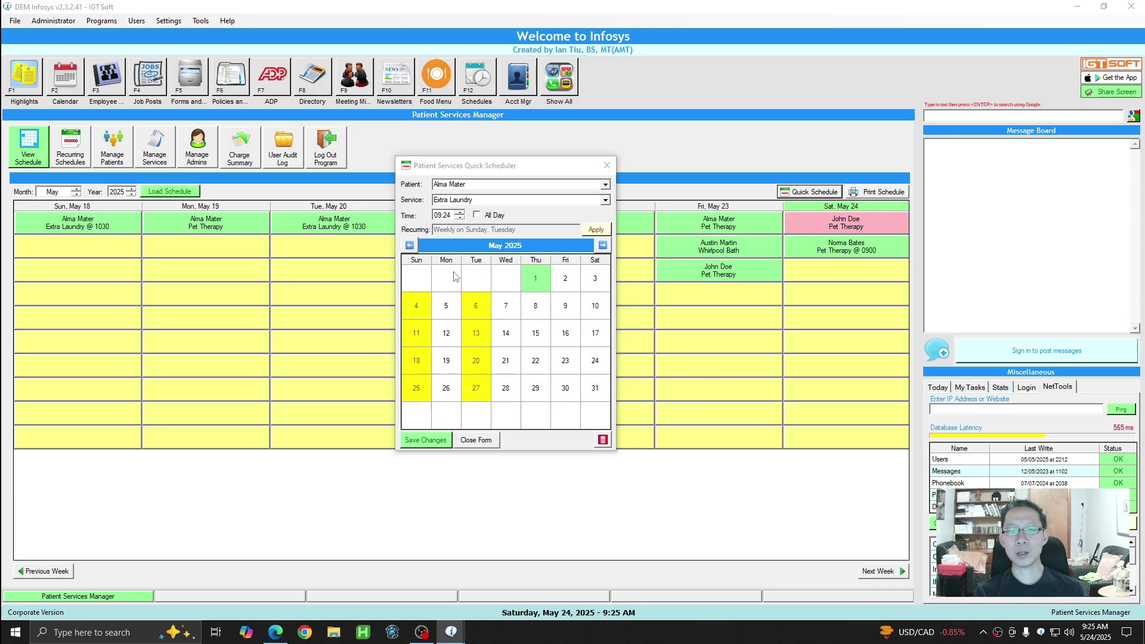
pyautogui.click(661, 359)
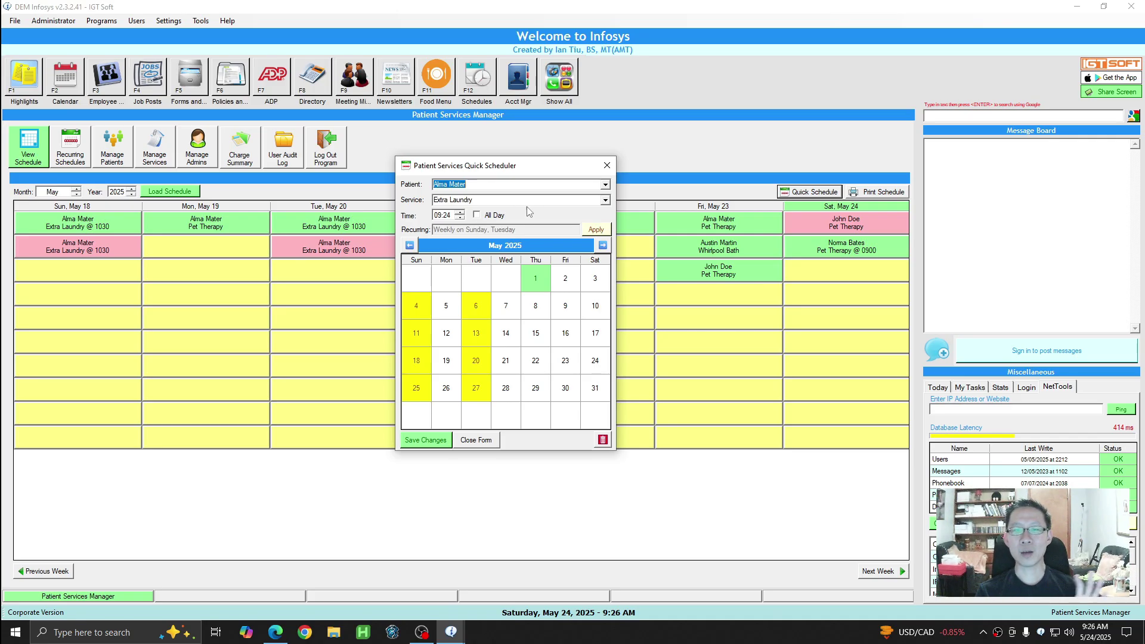
pyautogui.click(608, 166)
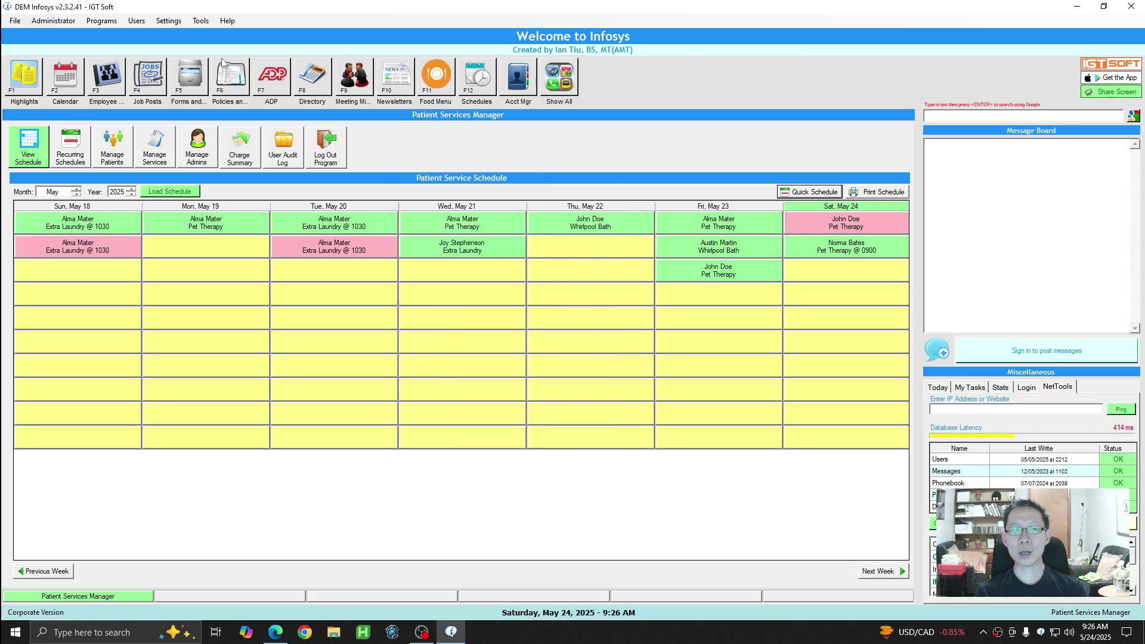
# Change the patient's recurring Golf Cart Rides service to a weekly schedule on Sunday and Saturday and save it
pyautogui.click(83, 142)
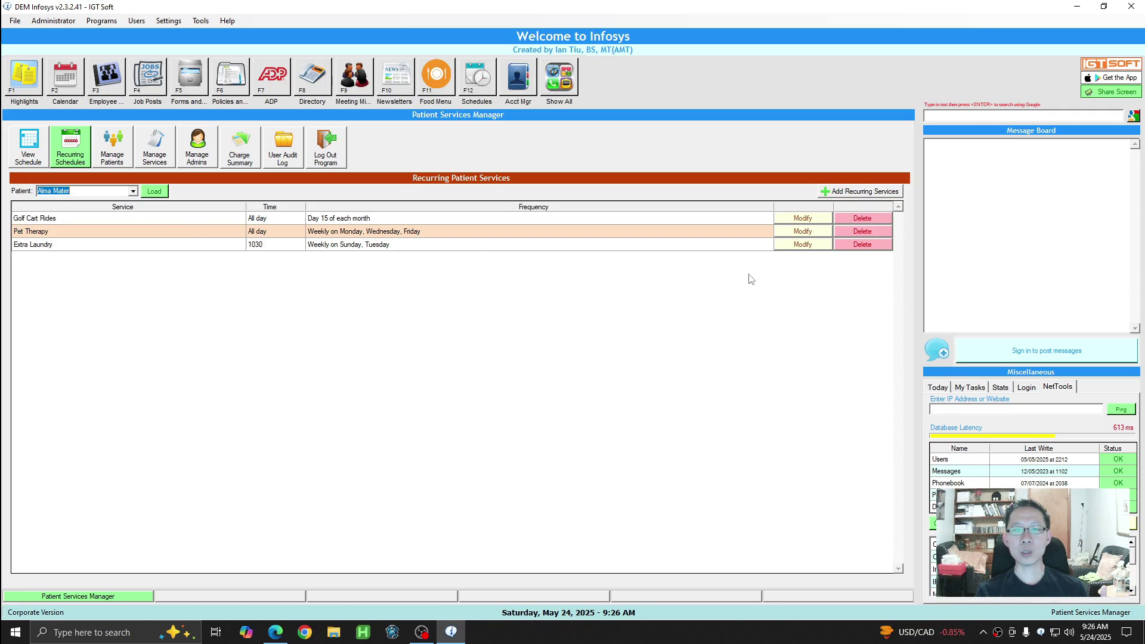
pyautogui.click(819, 222)
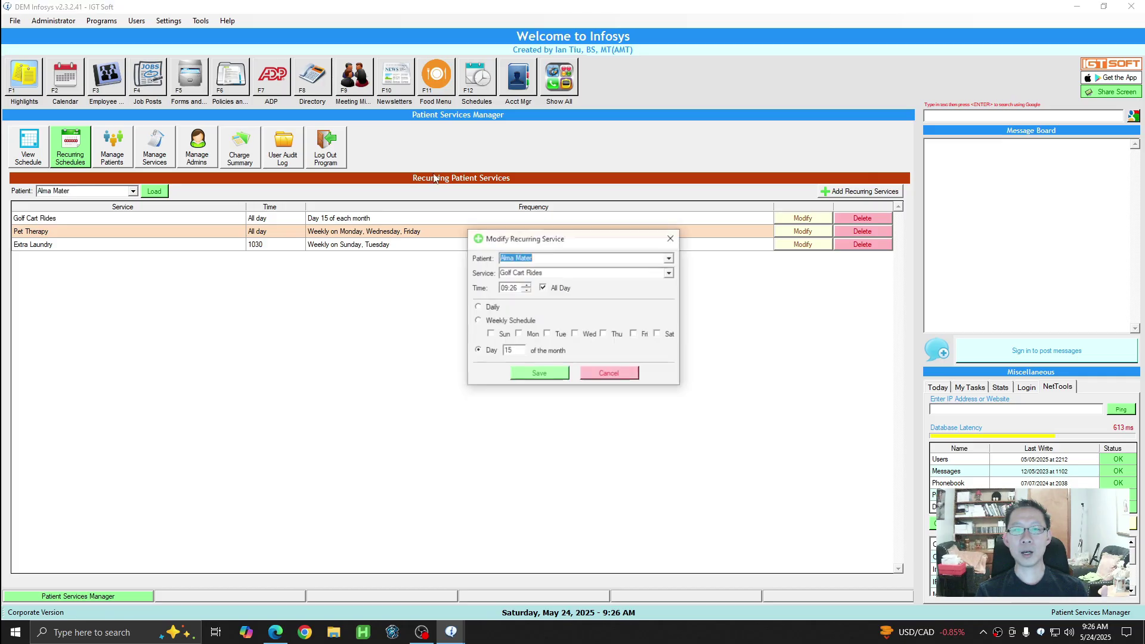
pyautogui.click(478, 321)
pyautogui.click(491, 336)
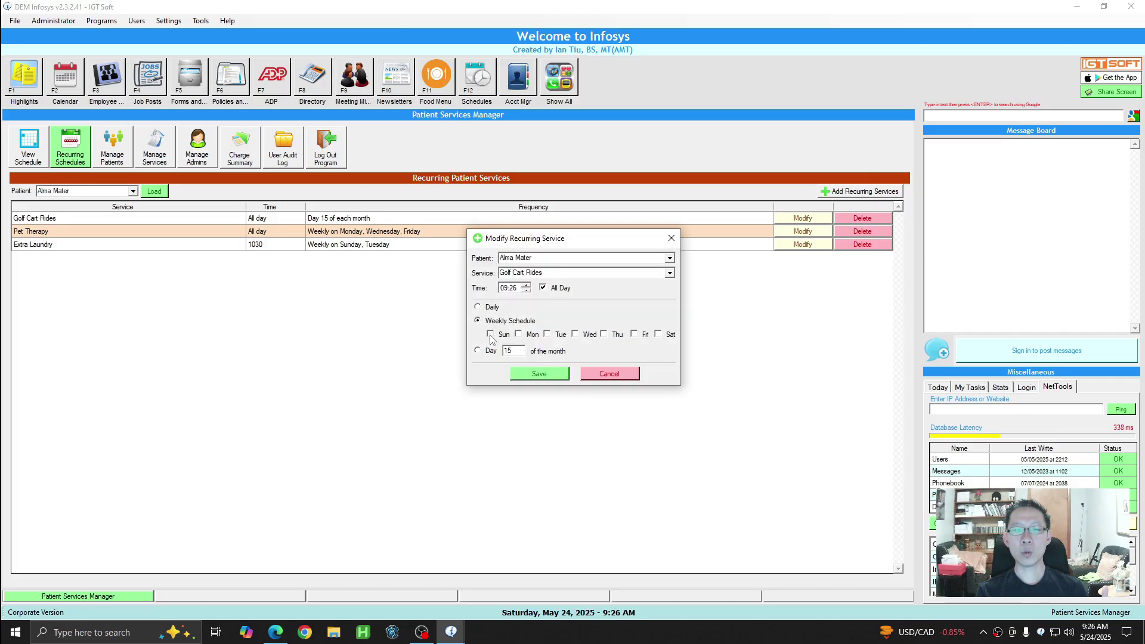
pyautogui.click(539, 375)
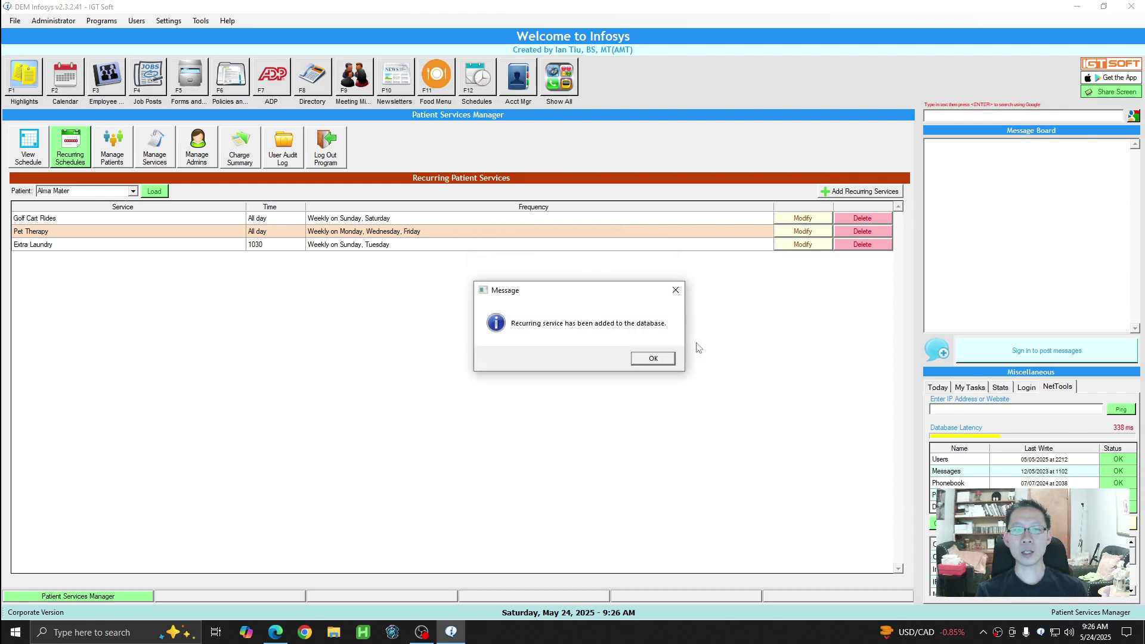
pyautogui.click(660, 360)
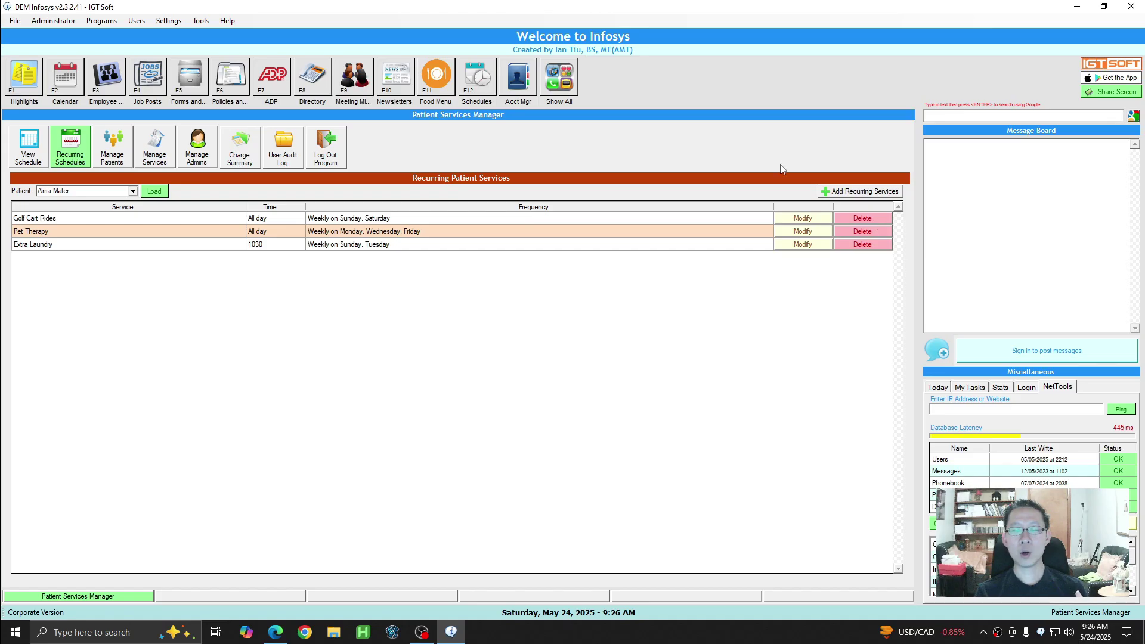
# Add a recurring Pet Therapy service at 09:26 on day 10 of each month for another patient, and load that patient's recurring services
pyautogui.click(872, 192)
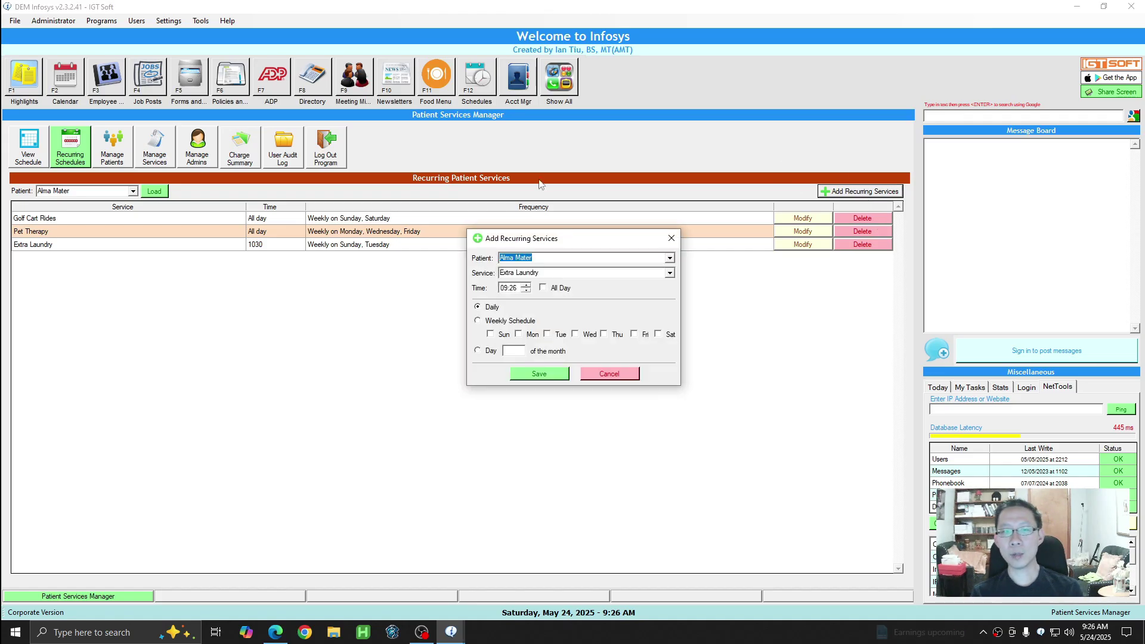
pyautogui.click(670, 257)
pyautogui.click(528, 295)
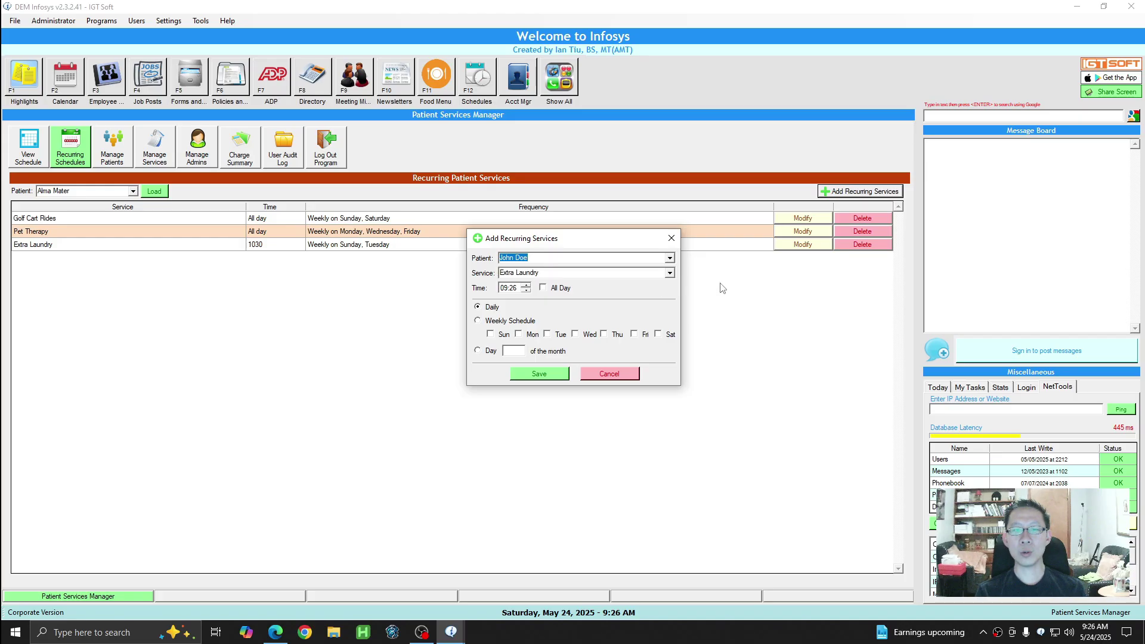
pyautogui.click(670, 272)
pyautogui.click(526, 303)
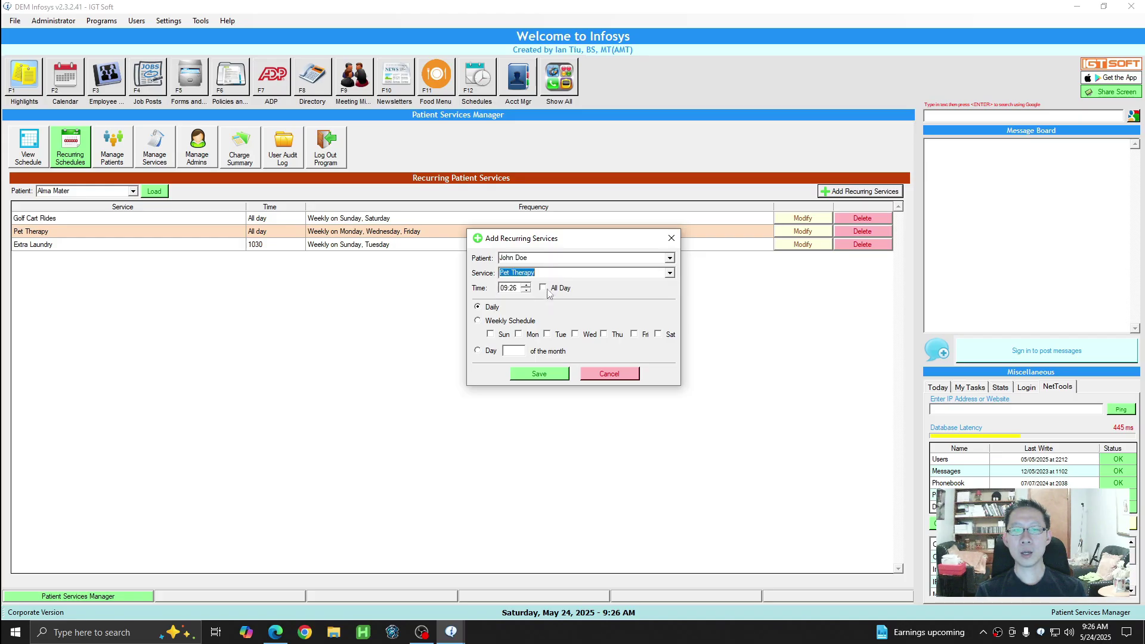
pyautogui.click(478, 321)
pyautogui.click(605, 335)
pyautogui.click(478, 350)
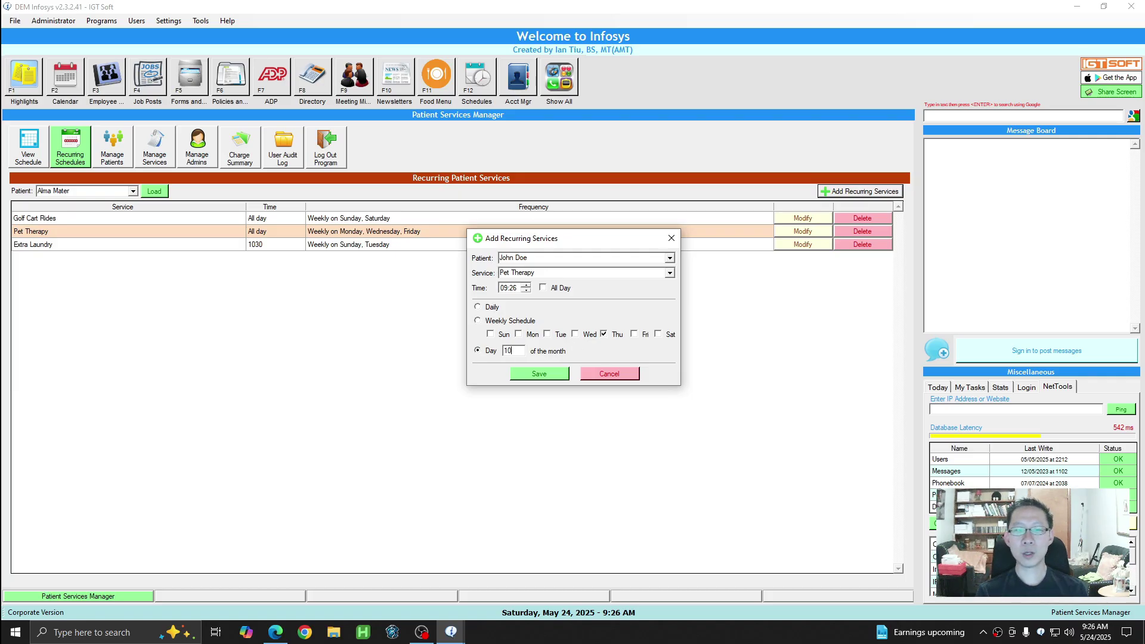
pyautogui.click(546, 377)
pyautogui.click(653, 356)
pyautogui.click(83, 191)
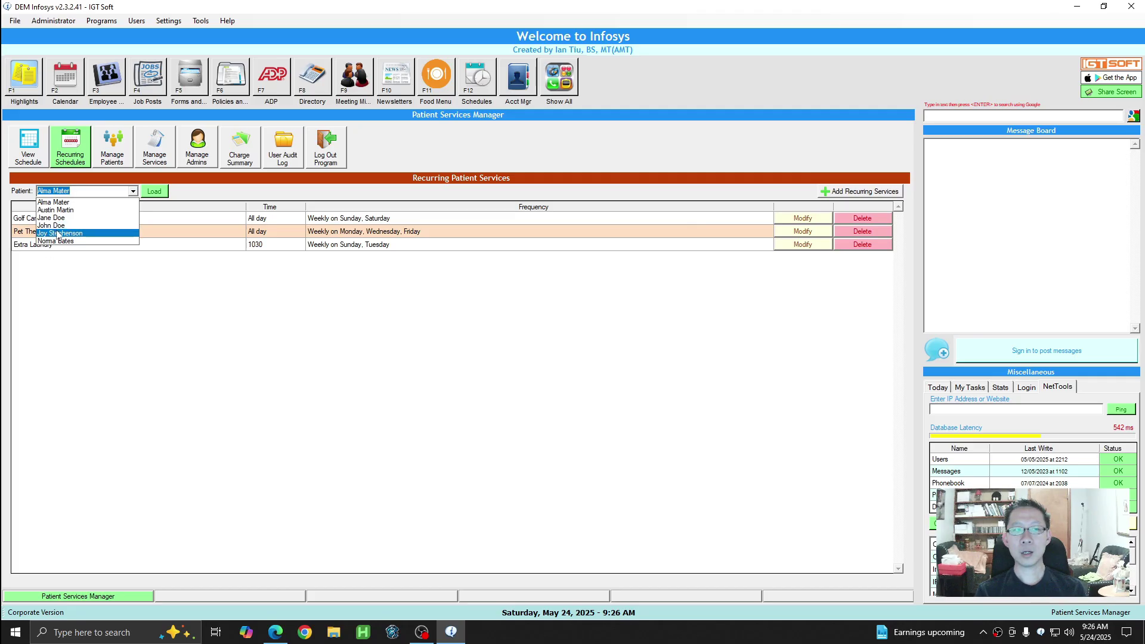
pyautogui.click(60, 226)
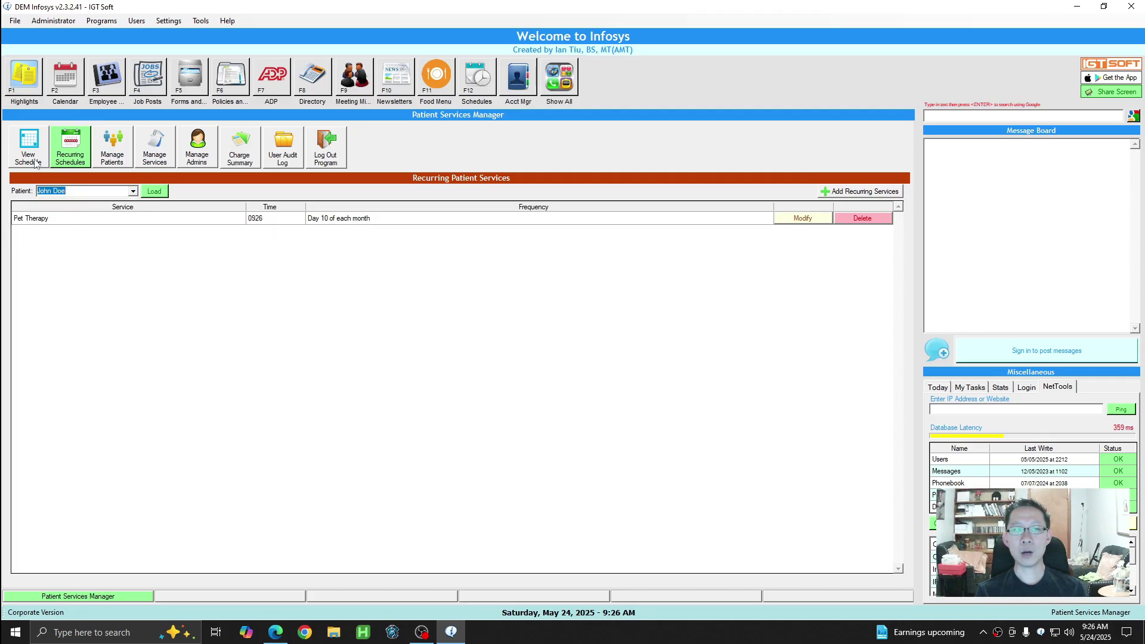
# Apply the patient's recurring day-10 Pet Therapy schedule to May 2025 in the Quick Scheduler and close it
pyautogui.click(30, 149)
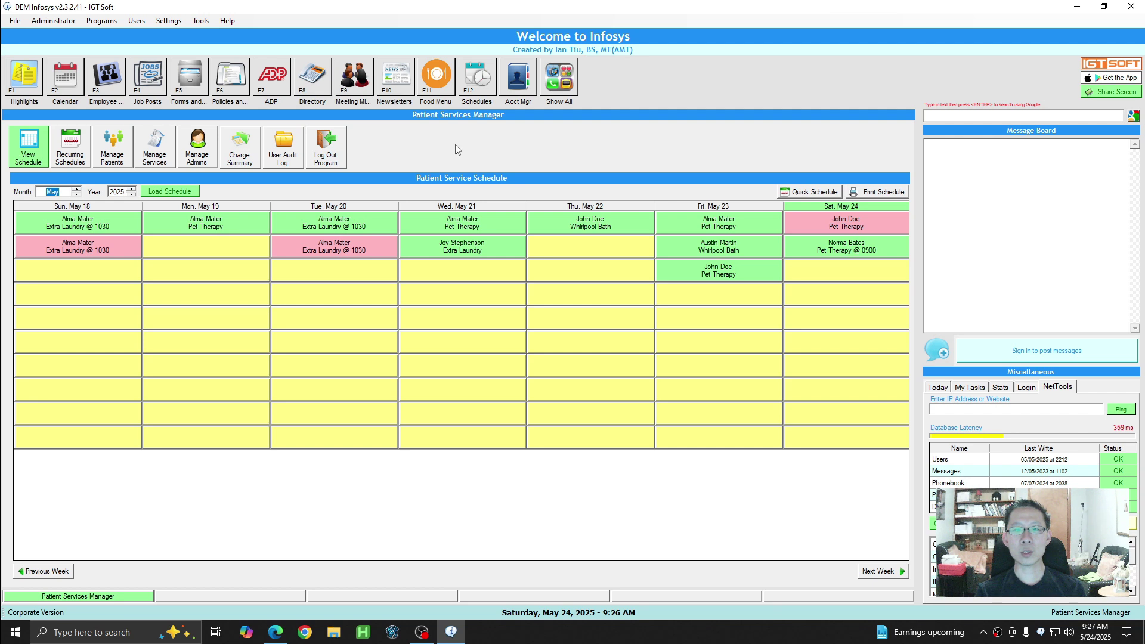
pyautogui.click(819, 189)
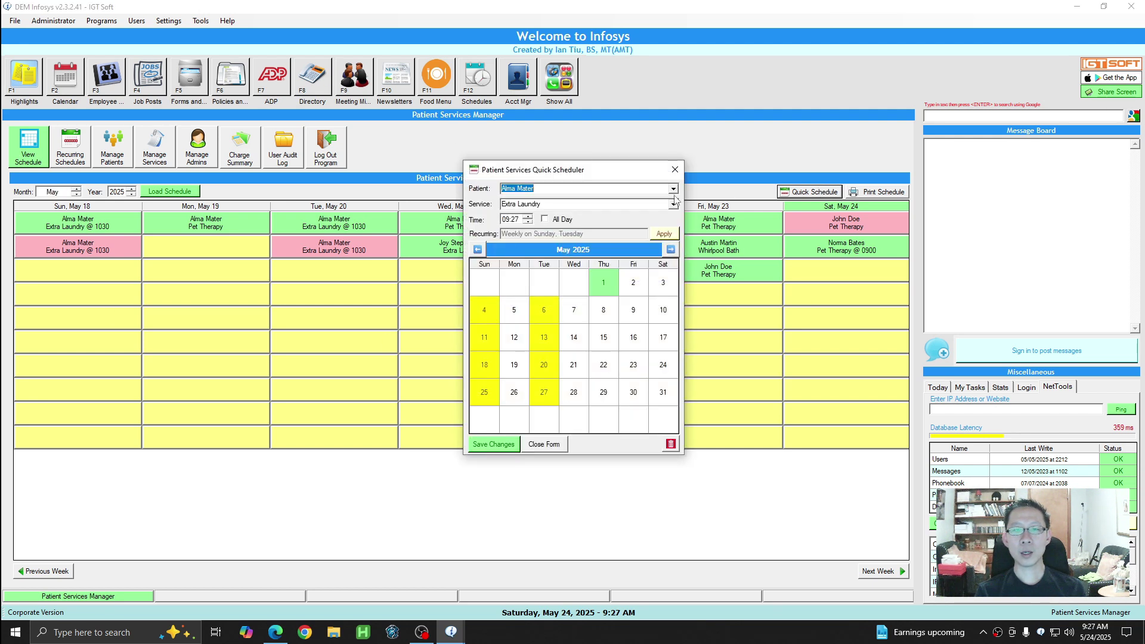
pyautogui.click(673, 189)
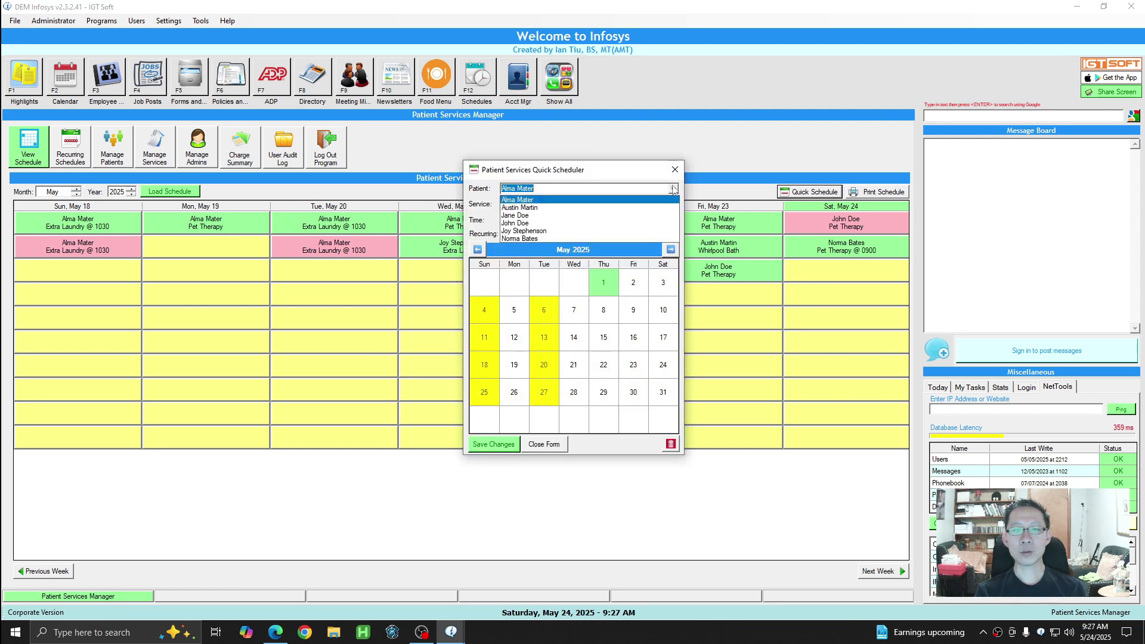
pyautogui.click(530, 215)
pyautogui.click(673, 204)
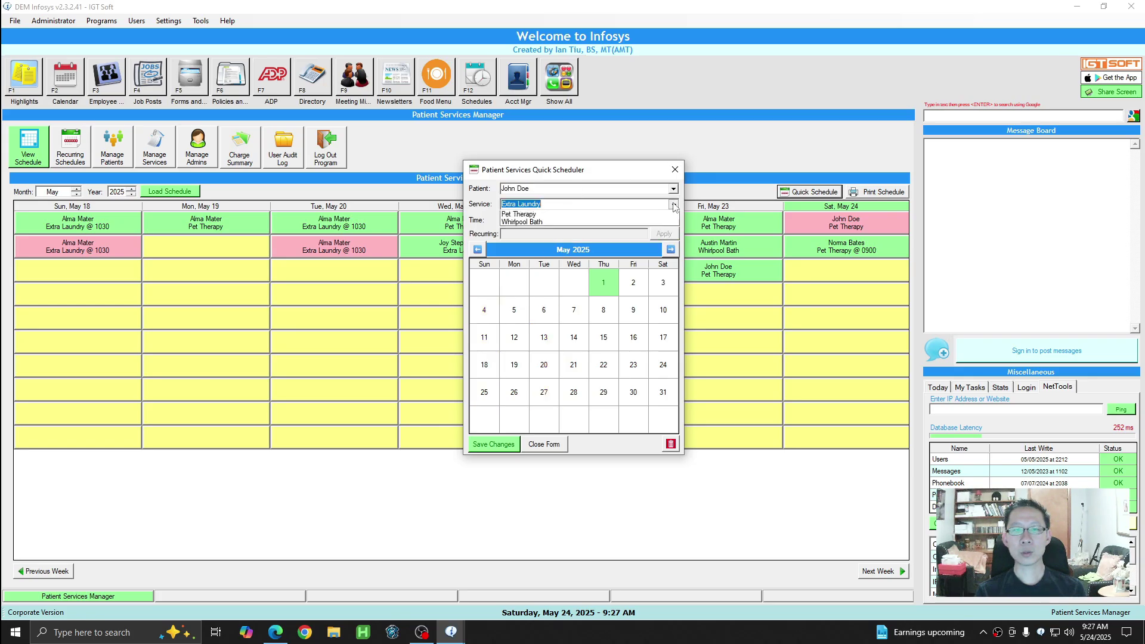
pyautogui.click(575, 222)
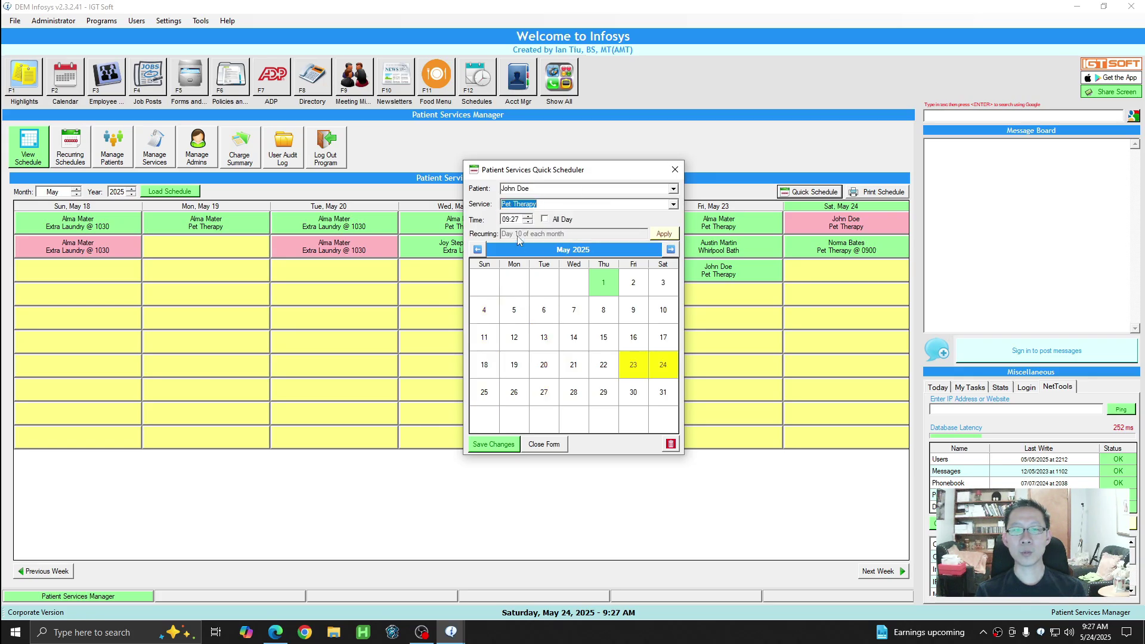
pyautogui.click(664, 234)
pyautogui.click(623, 359)
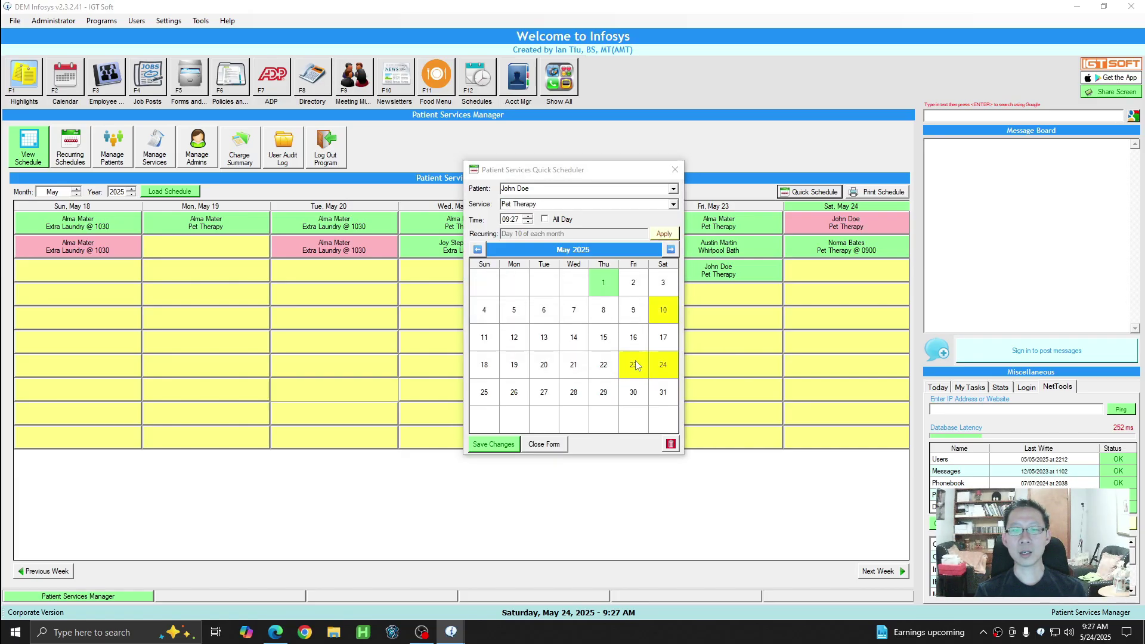
pyautogui.click(662, 359)
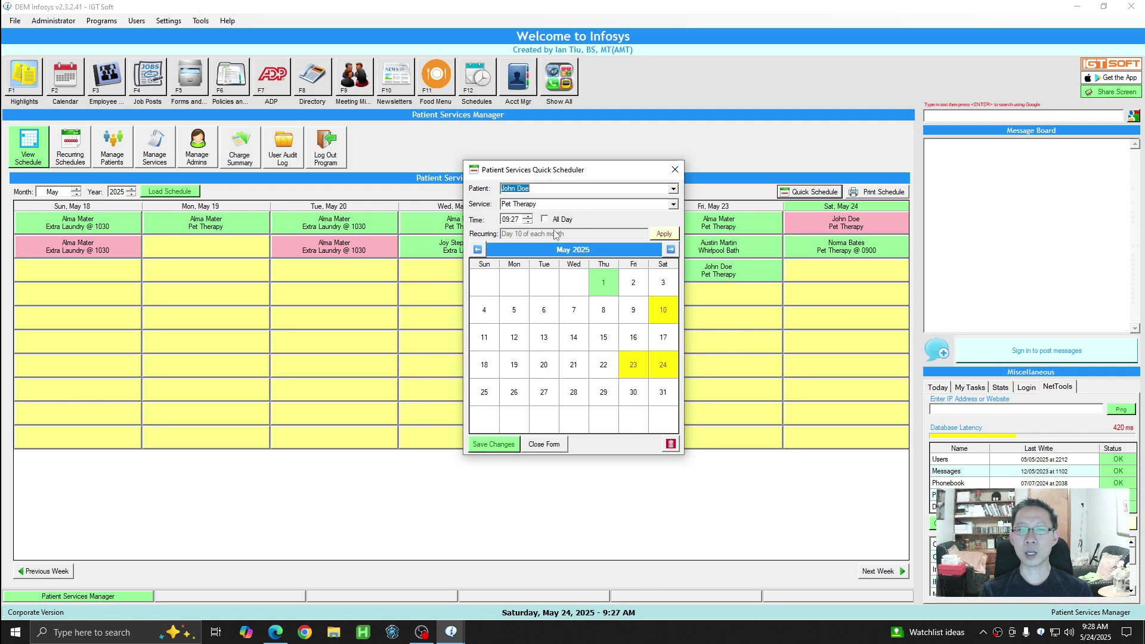
pyautogui.click(675, 171)
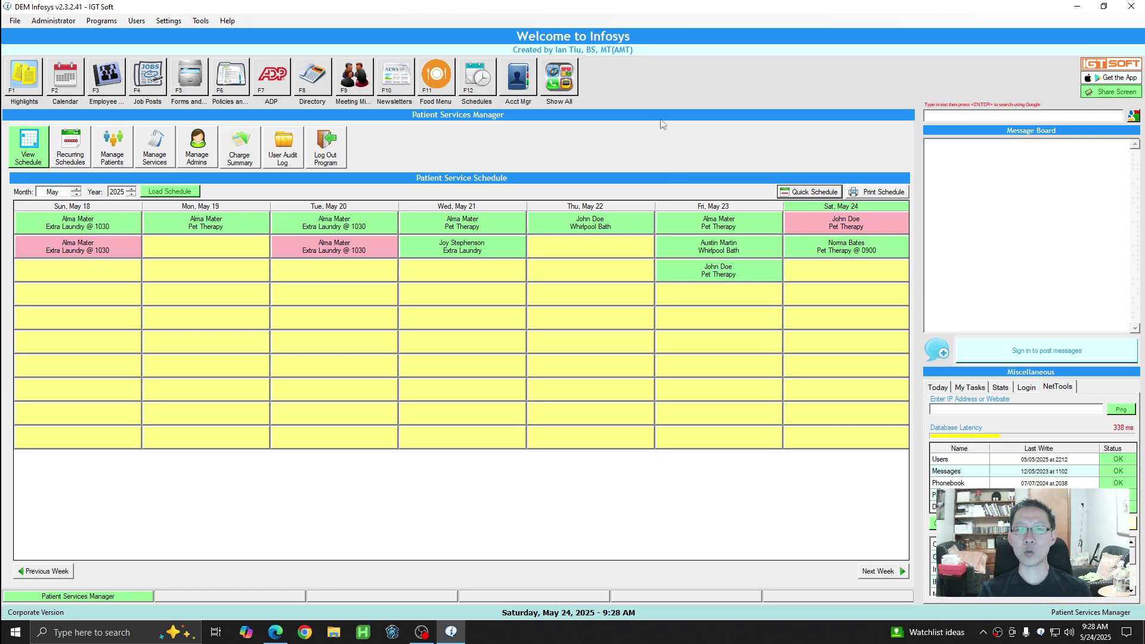
pyautogui.click(810, 191)
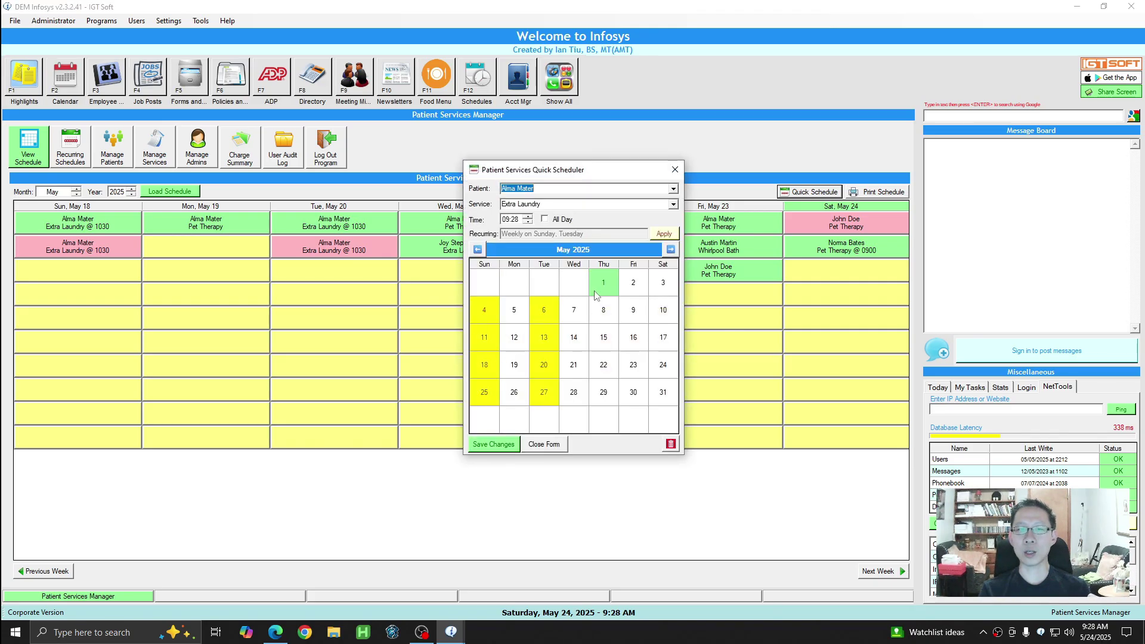
pyautogui.click(675, 169)
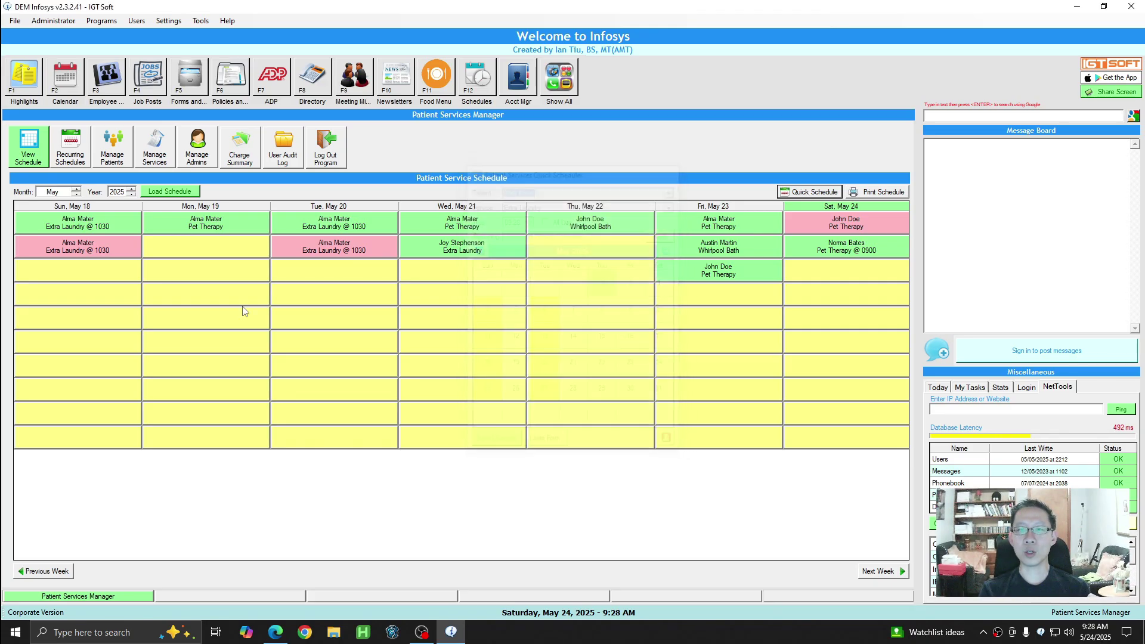
# Add an all-day Pet Therapy entry for the same patient on May 22, 2025 in the service schedule
pyautogui.doubleClick(609, 251)
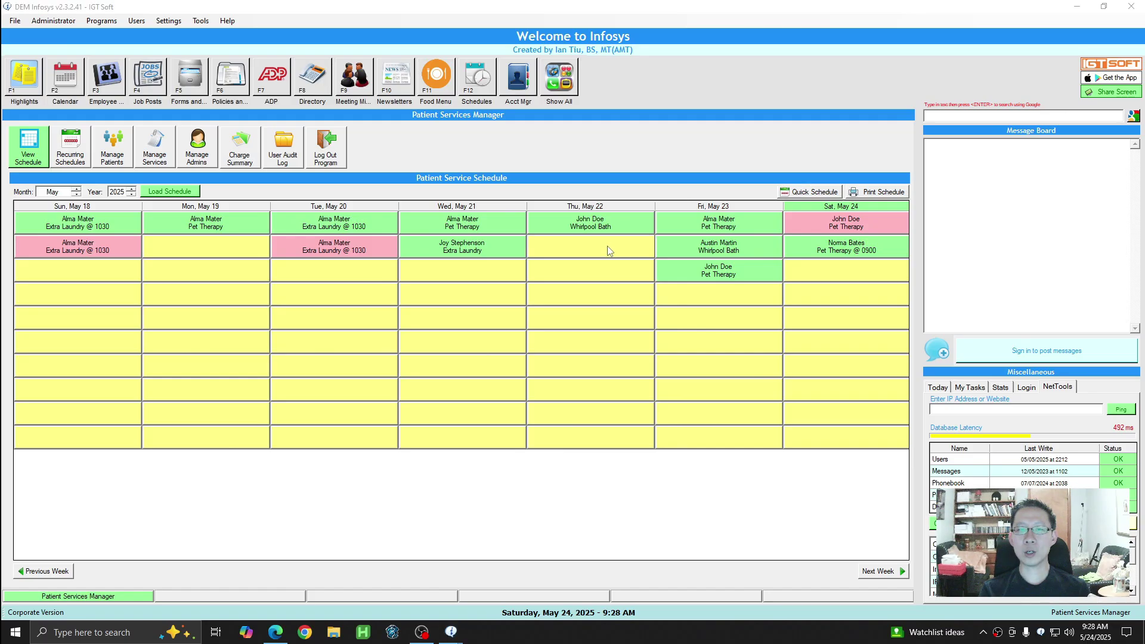
pyautogui.click(590, 330)
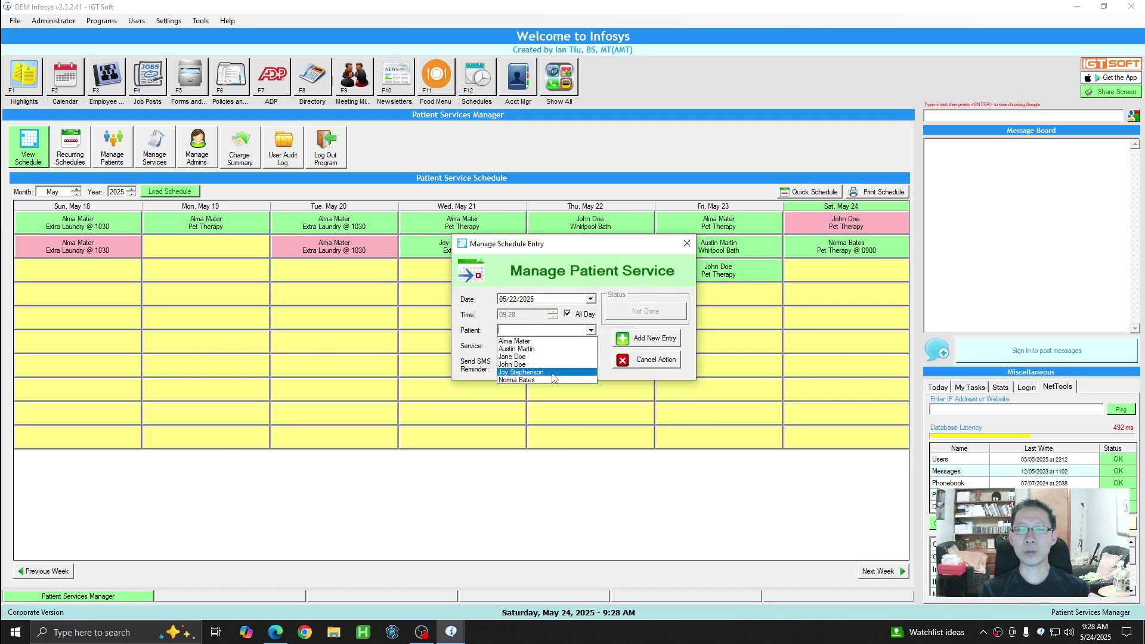
pyautogui.click(552, 367)
pyautogui.click(590, 346)
pyautogui.click(543, 379)
pyautogui.click(670, 342)
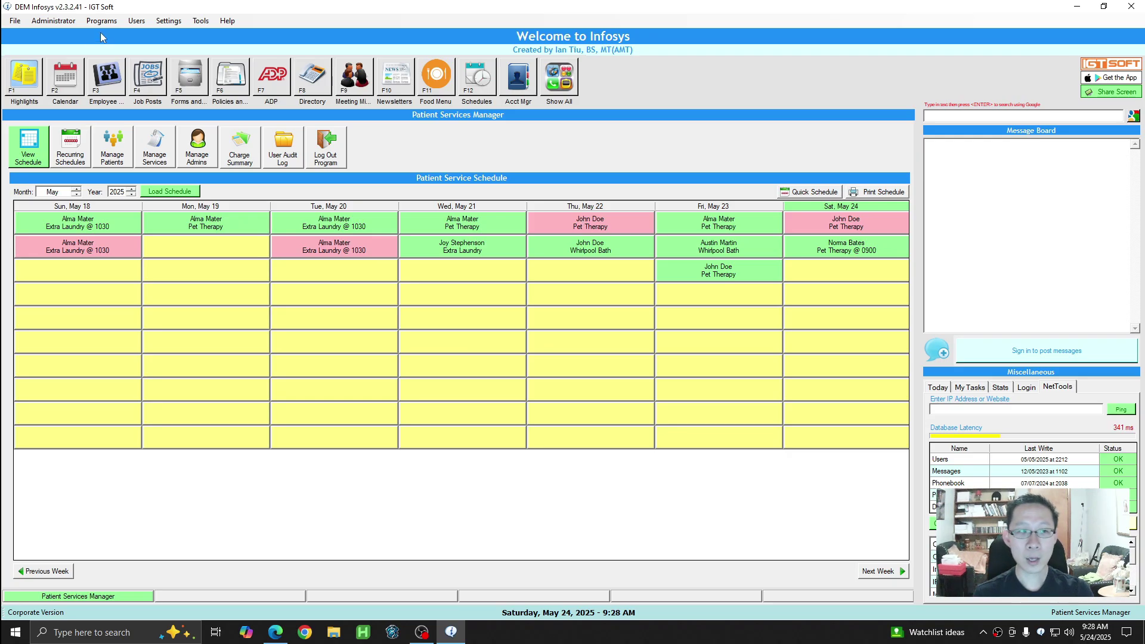
# View the patient records and the blank new-patient form, leaving without creating an entry
pyautogui.click(123, 155)
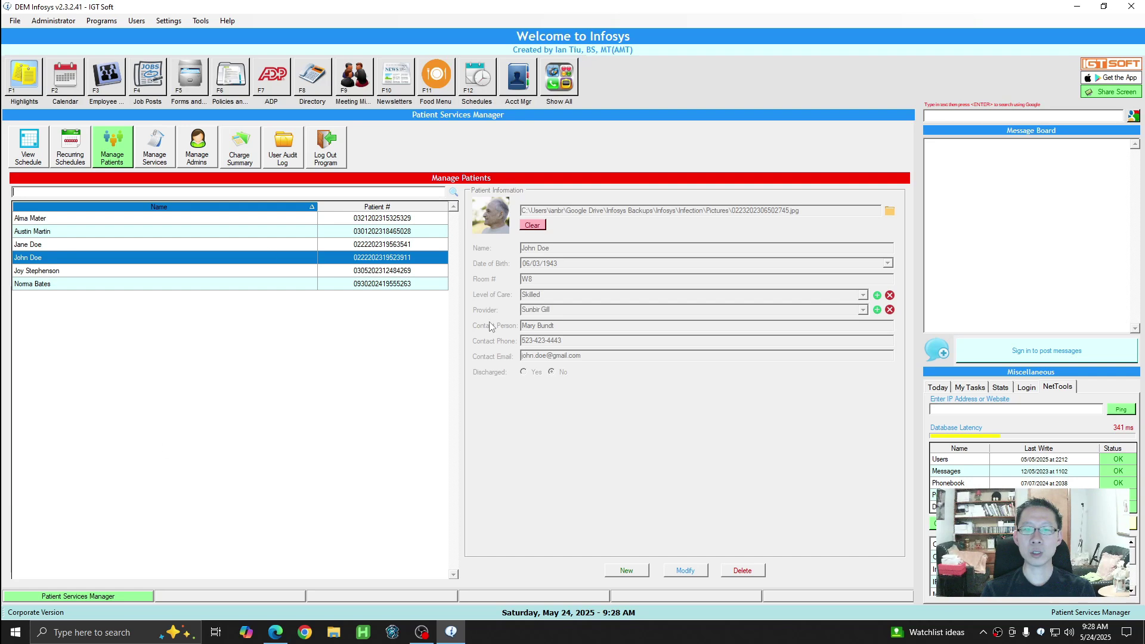
pyautogui.click(627, 571)
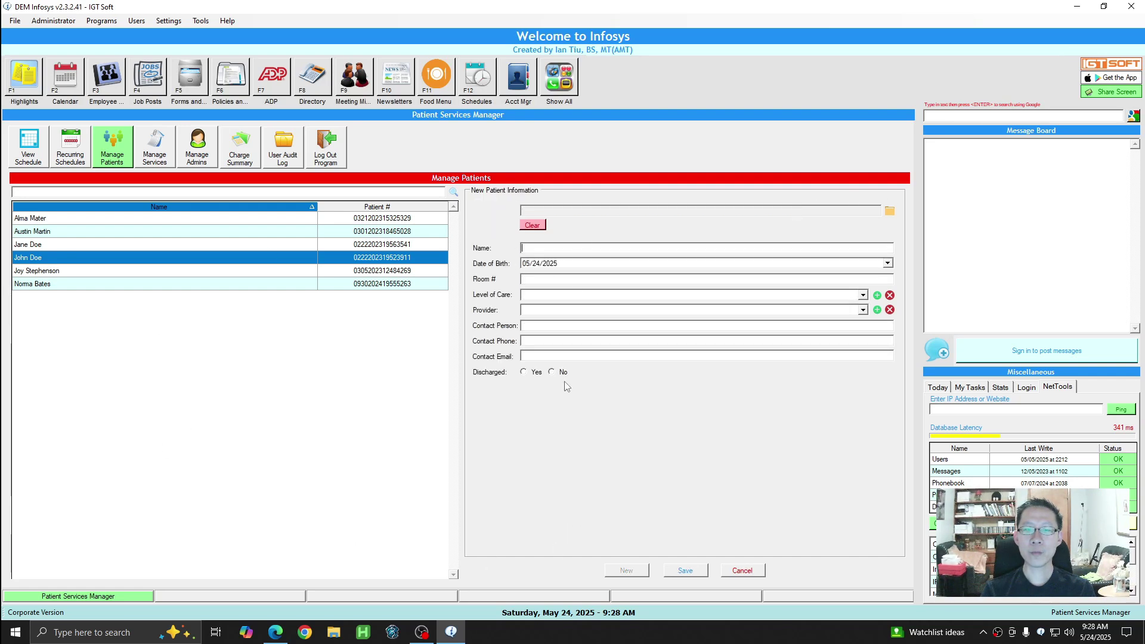
pyautogui.click(742, 573)
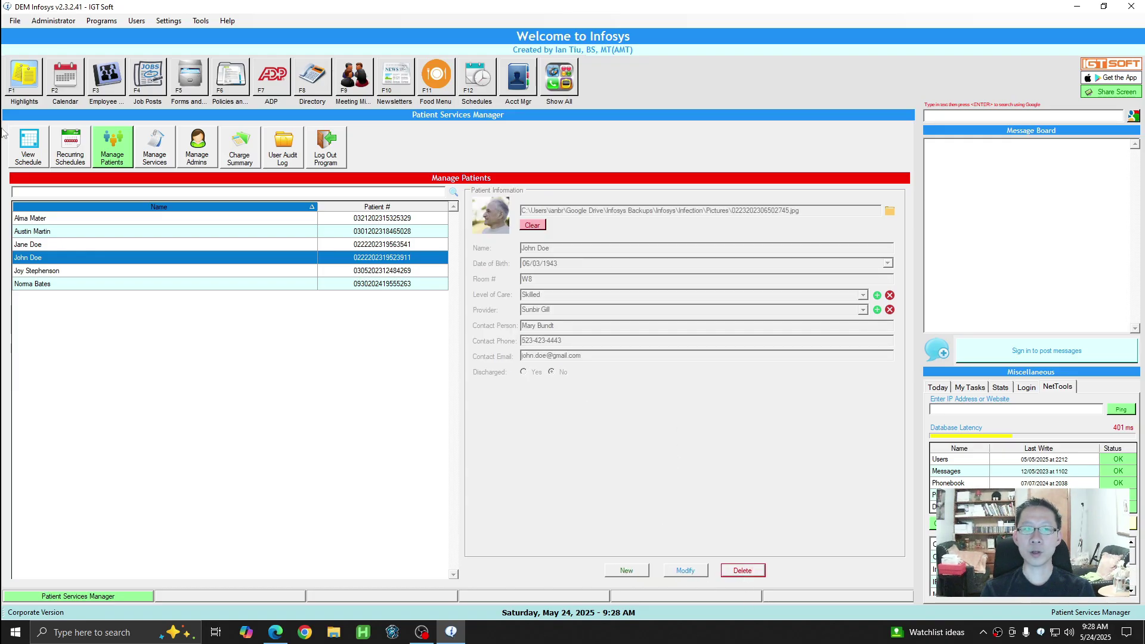
# Set the price of the Golf Cart Rides service to 5.00 and save it
pyautogui.click(166, 156)
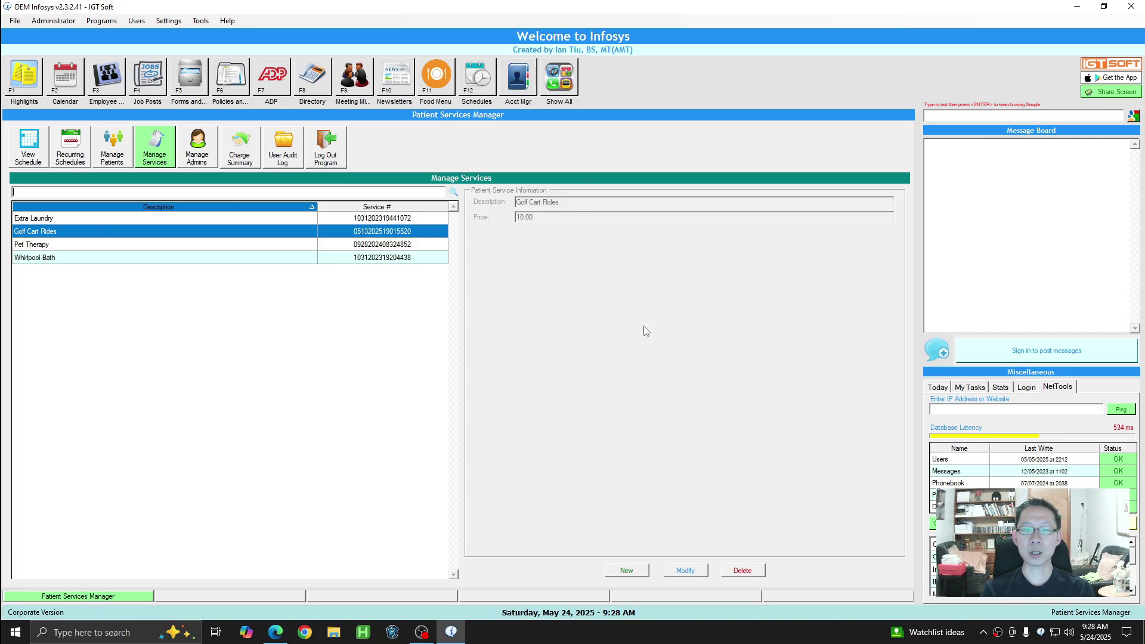
pyautogui.click(686, 571)
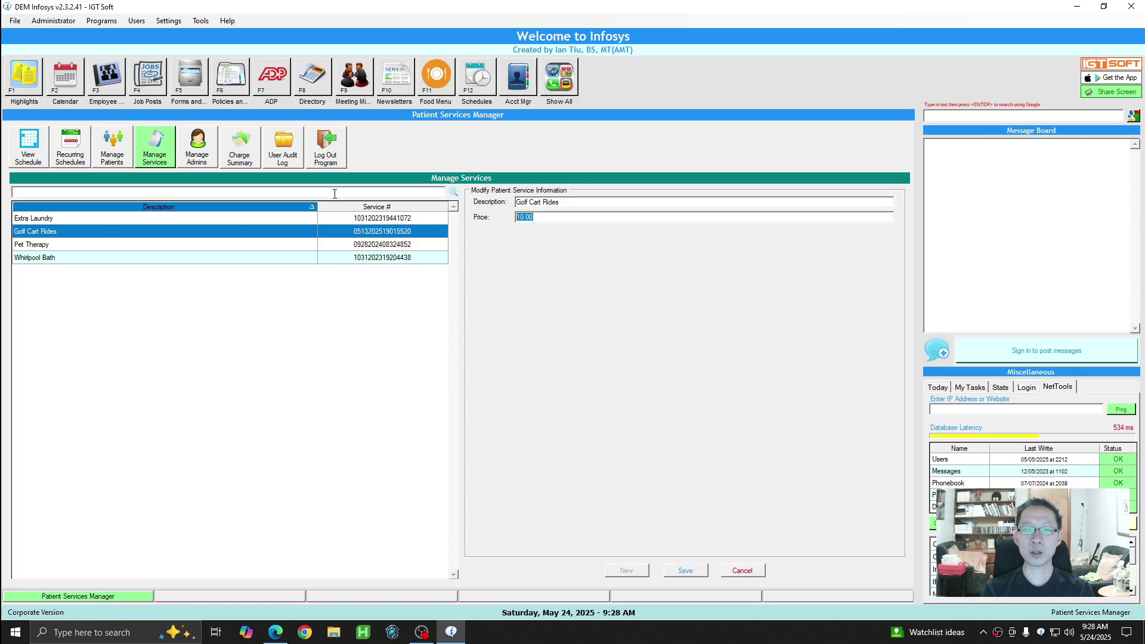
pyautogui.click(688, 571)
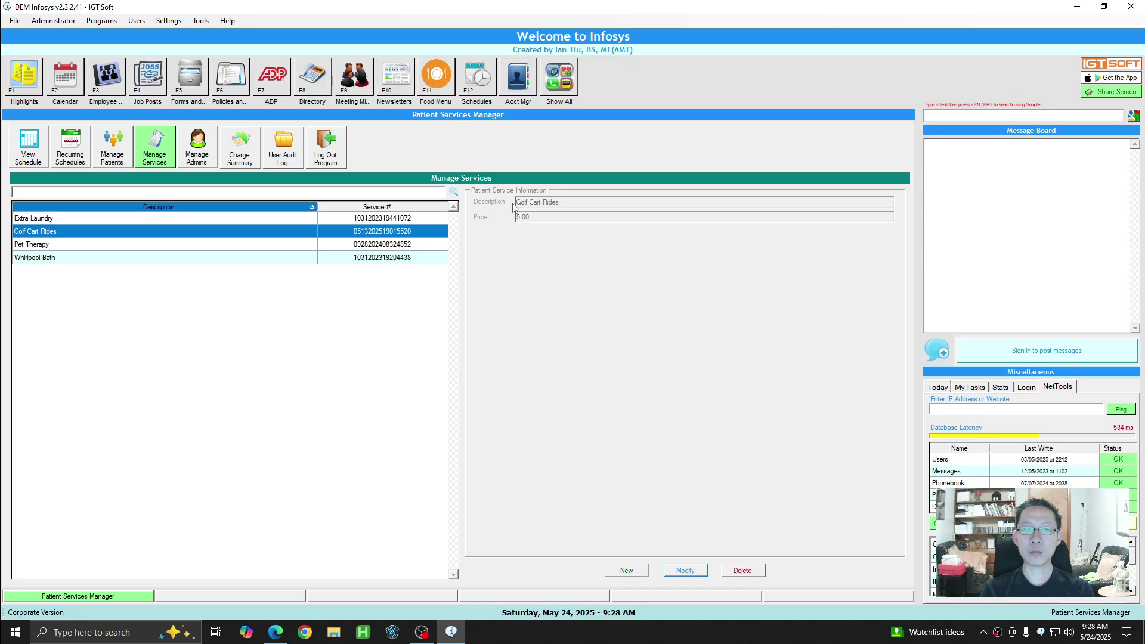
# View which users are authorized to administer Patient Services, and close the access list
pyautogui.click(193, 146)
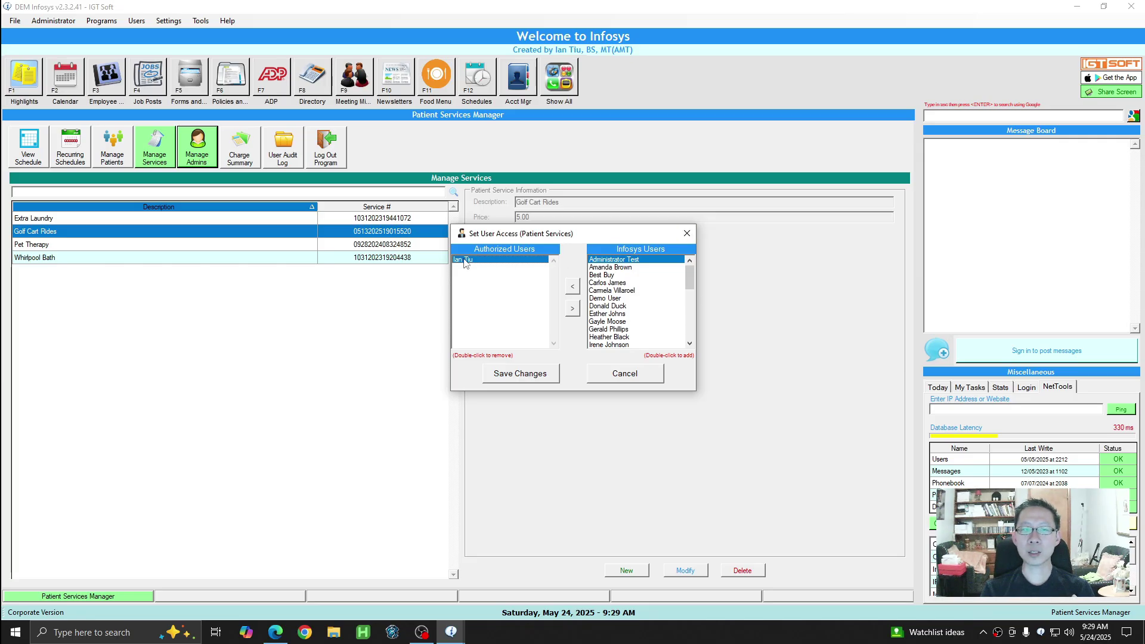
pyautogui.click(687, 234)
# View the May 2025 patient charge summary and the first patient's itemized service charges
pyautogui.click(244, 149)
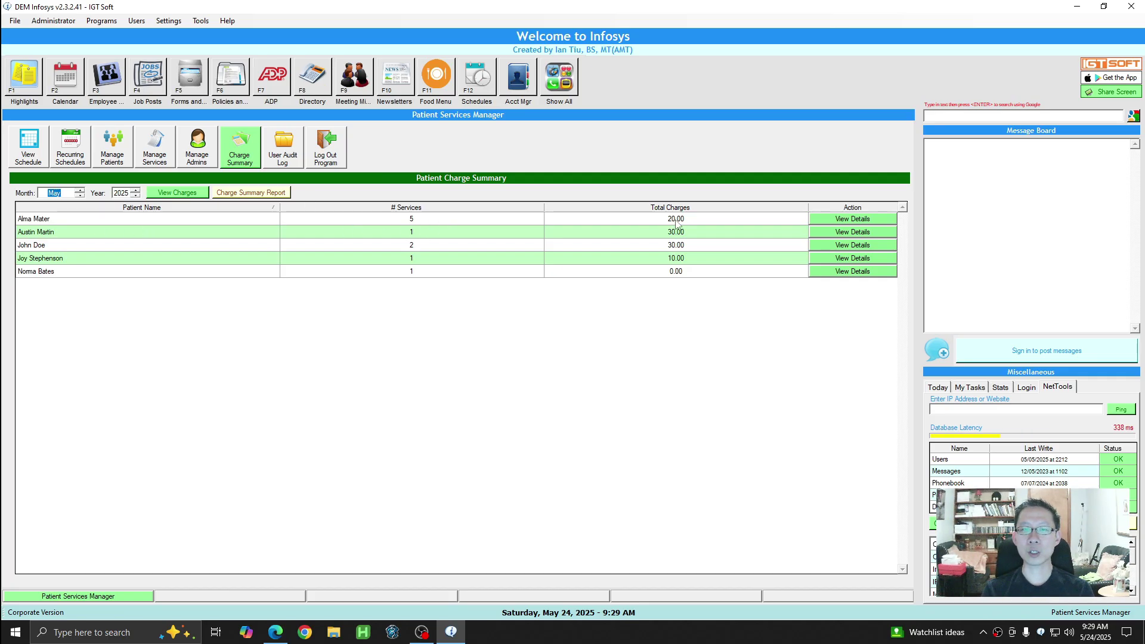
pyautogui.click(850, 220)
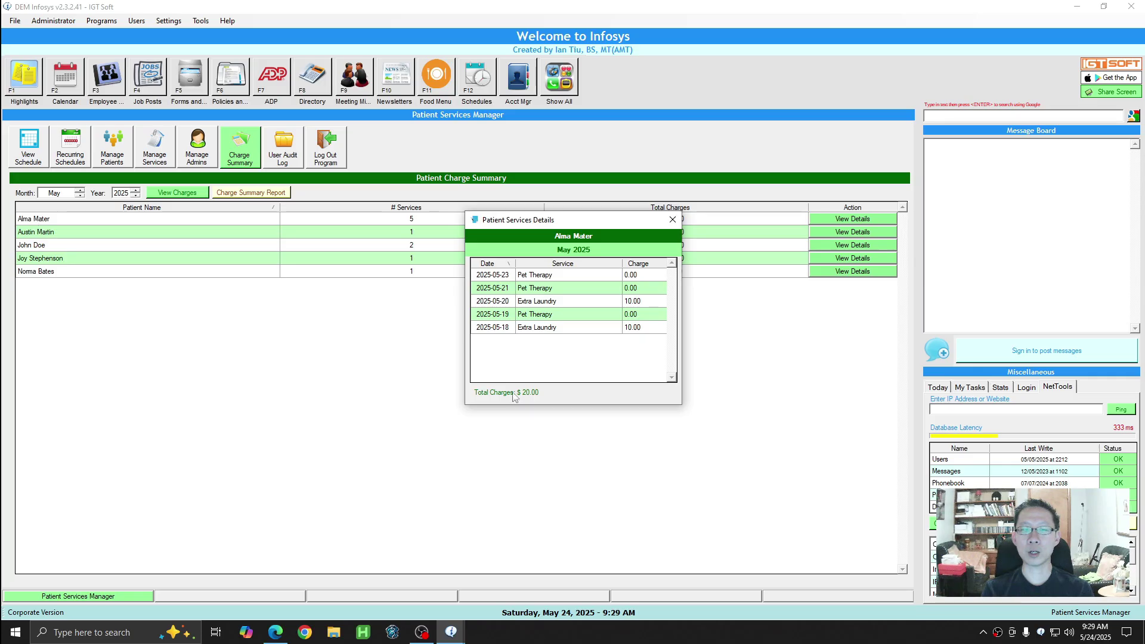
pyautogui.click(673, 220)
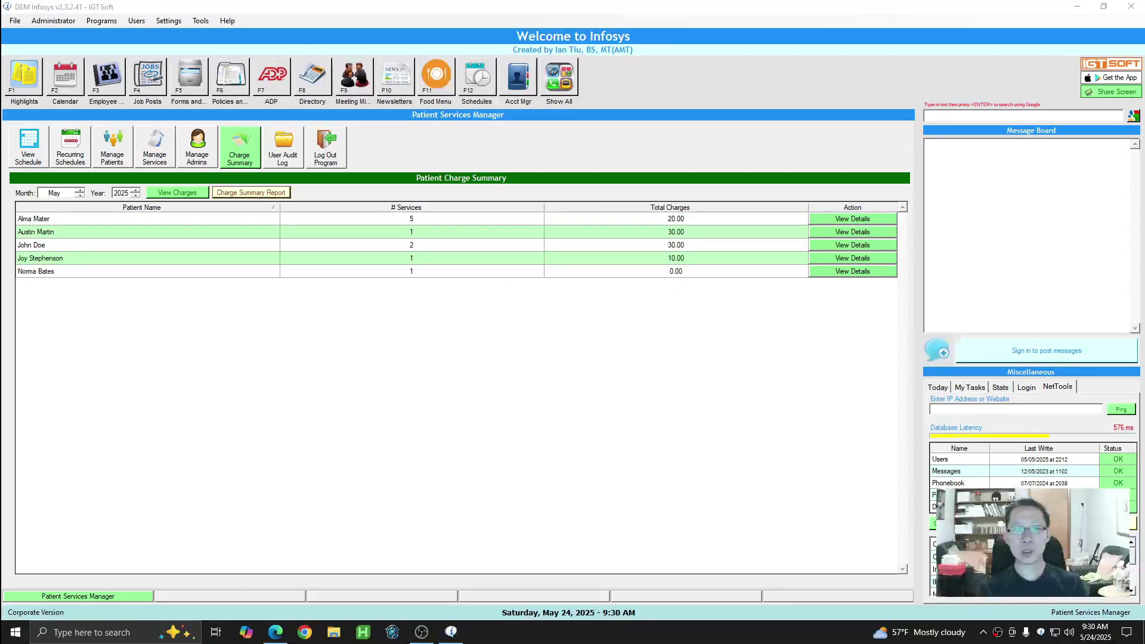
# Generate a service charge report covering 05/01/2025 to 05/24/2025, and close it after review
pyautogui.click(278, 193)
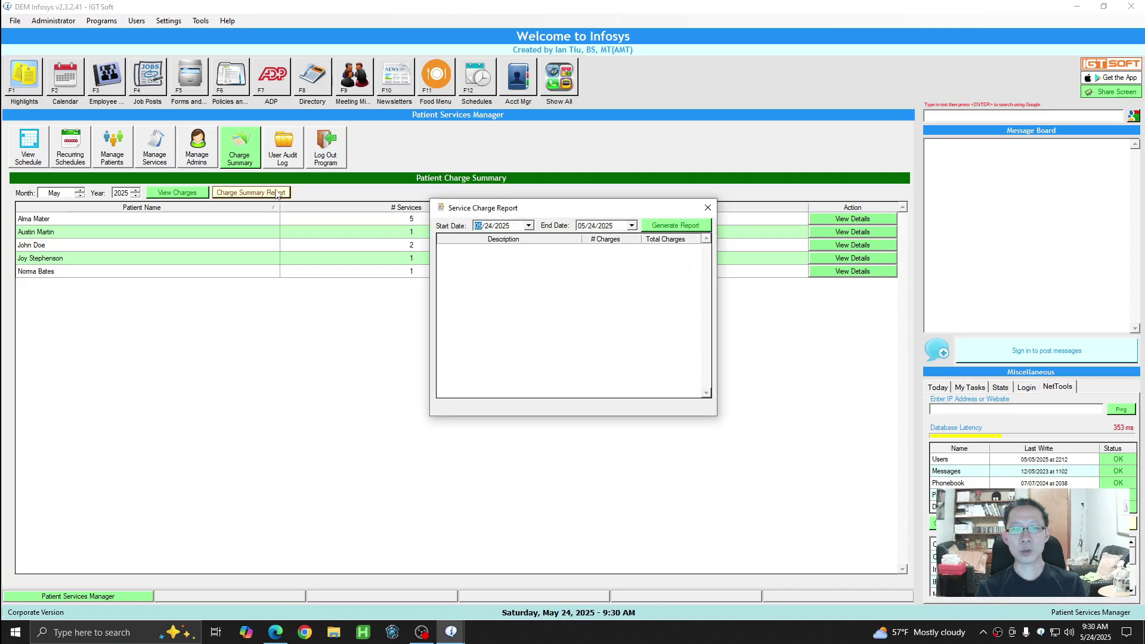
pyautogui.click(488, 226)
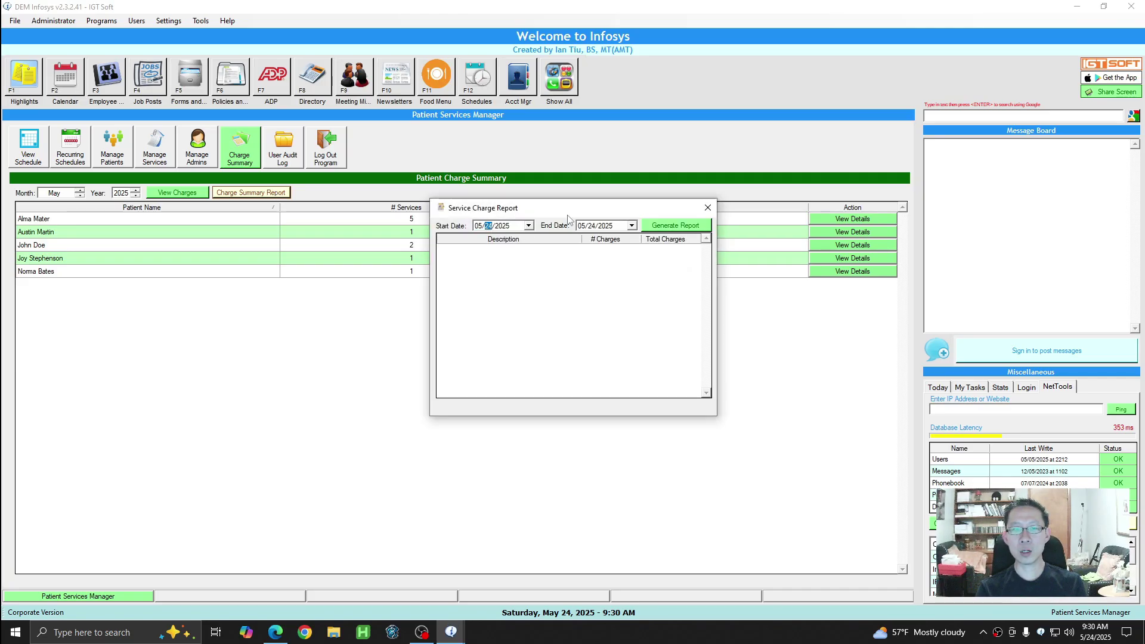
pyautogui.write('01')
pyautogui.click(669, 225)
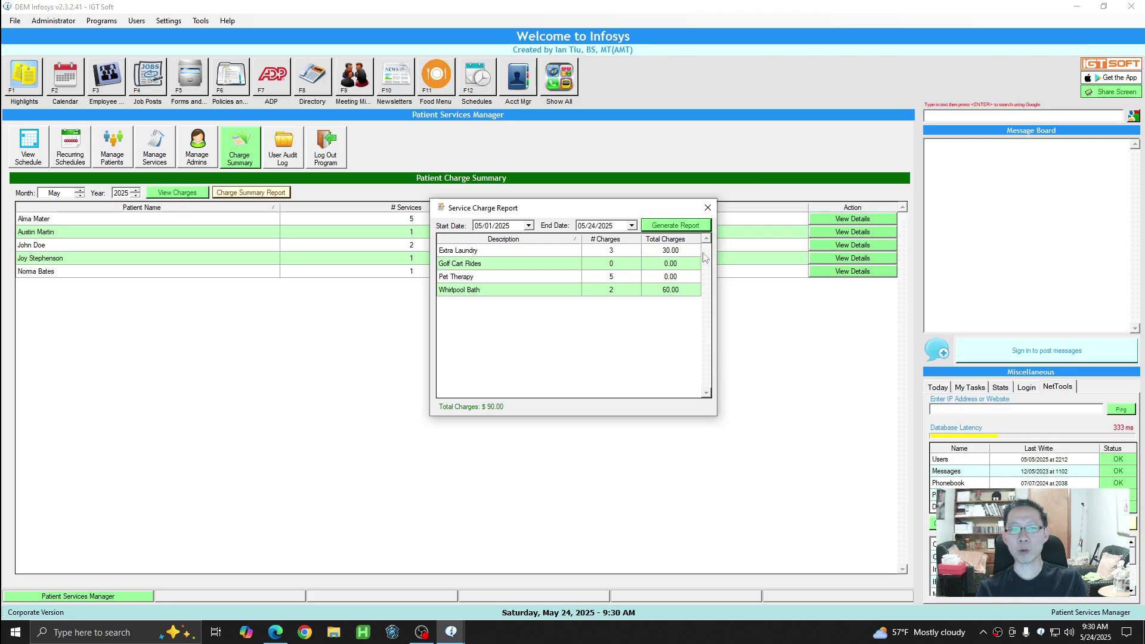
pyautogui.click(708, 208)
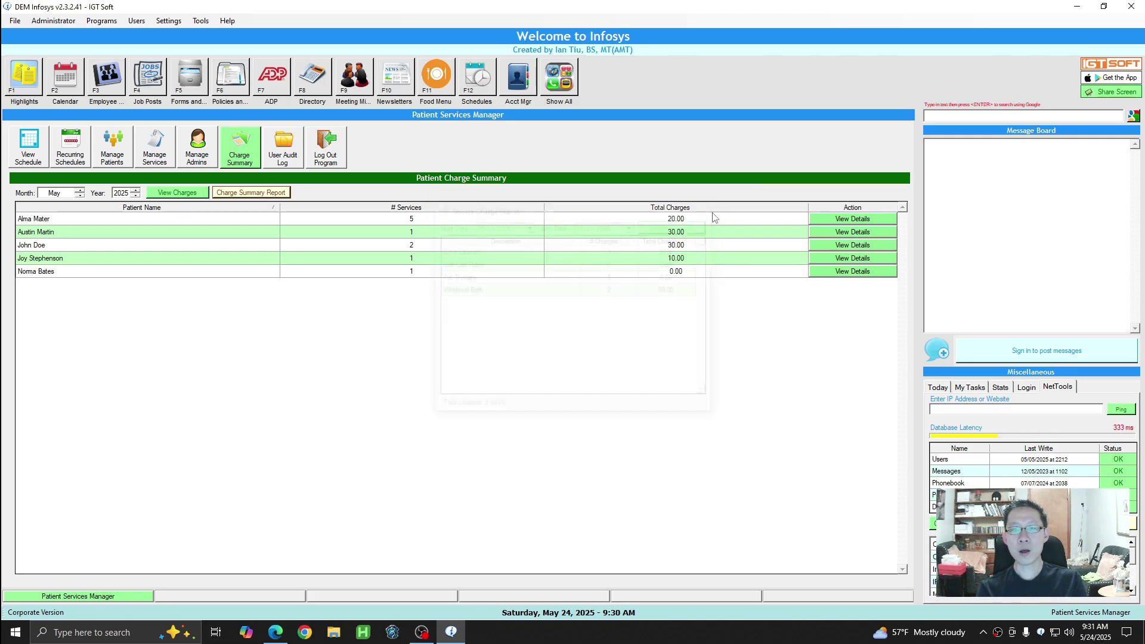
# Review the user audit log entries for 05/24/2025
pyautogui.click(284, 163)
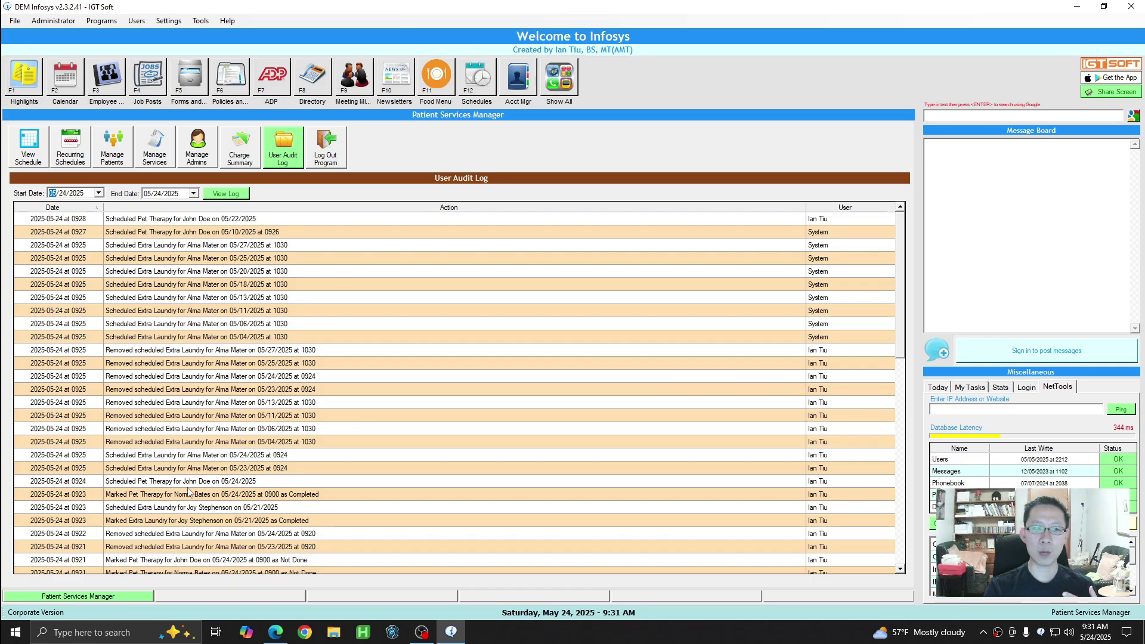
pyautogui.scroll(-15, 593, 461)
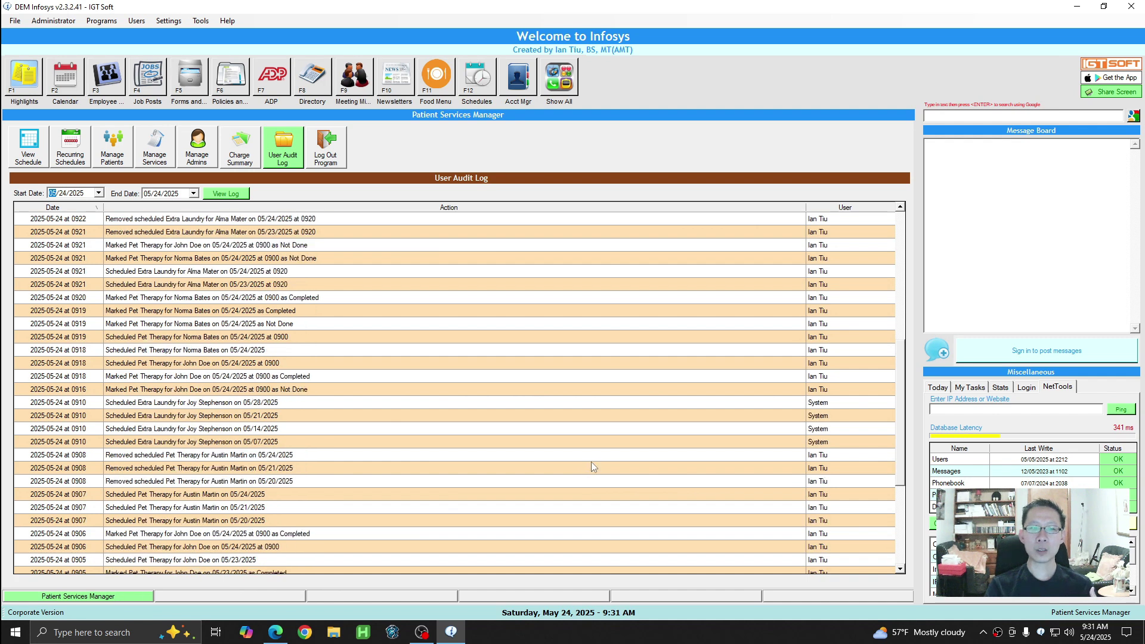